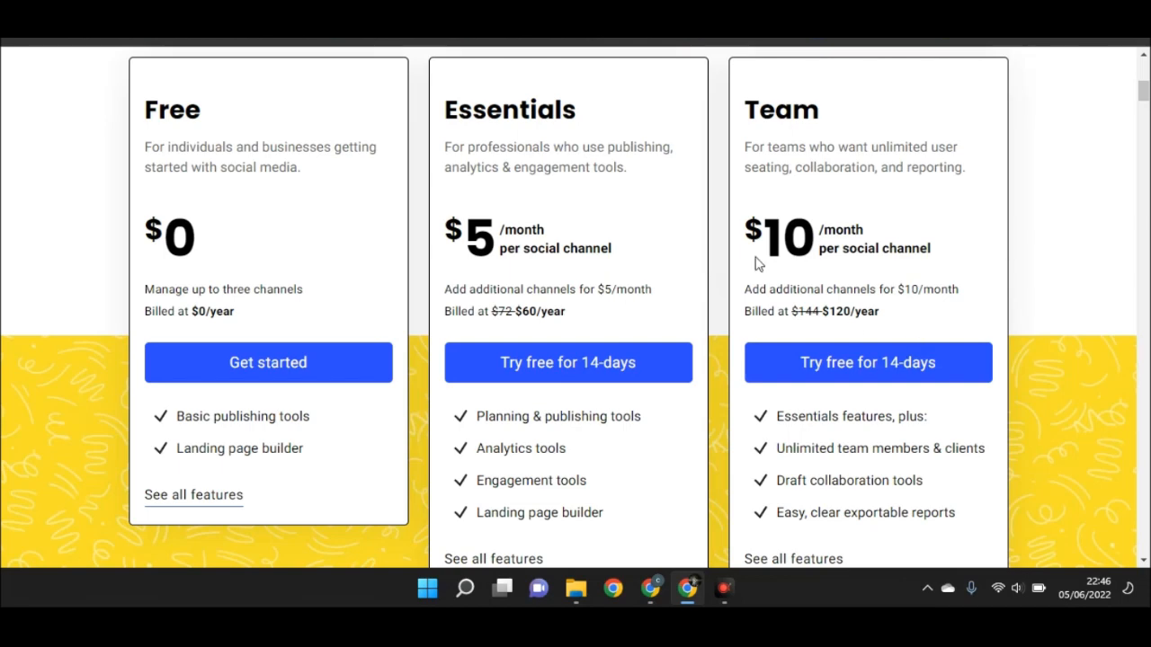
Look over the pricing plans and the sent posts of the Instagram channel
left_click(1143, 96)
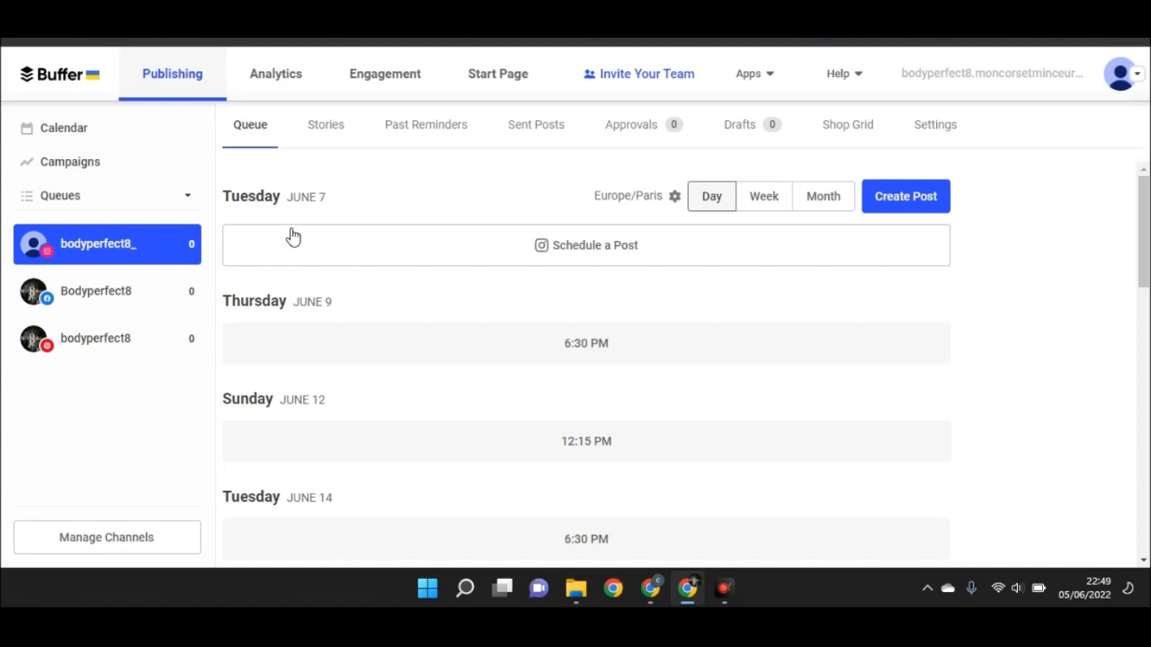
left_click(542, 126)
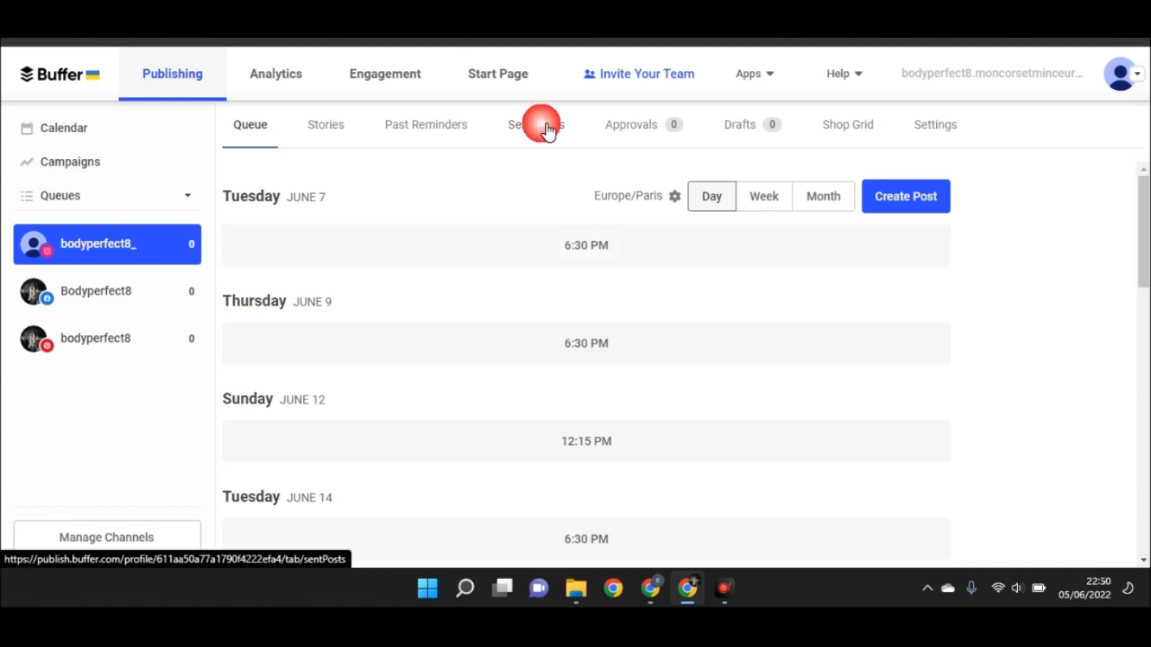
left_click_drag(1146, 187, 1146, 185)
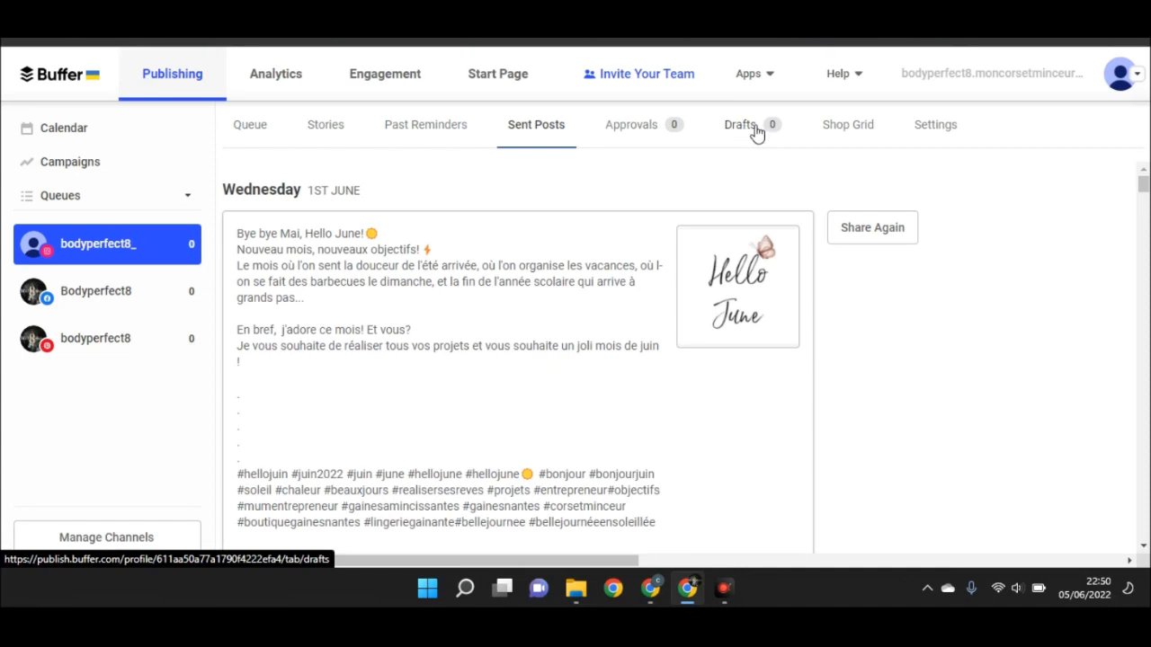
Open the Instagram channel's posting schedule settings and clear all existing posting times
left_click(935, 127)
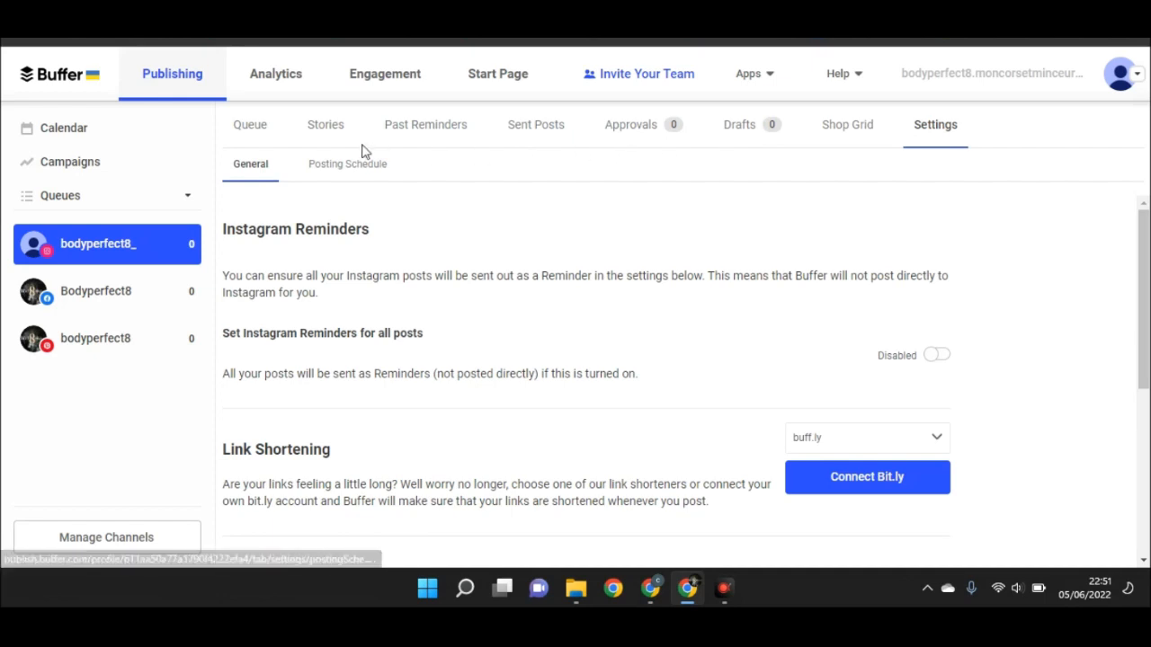
left_click(330, 167)
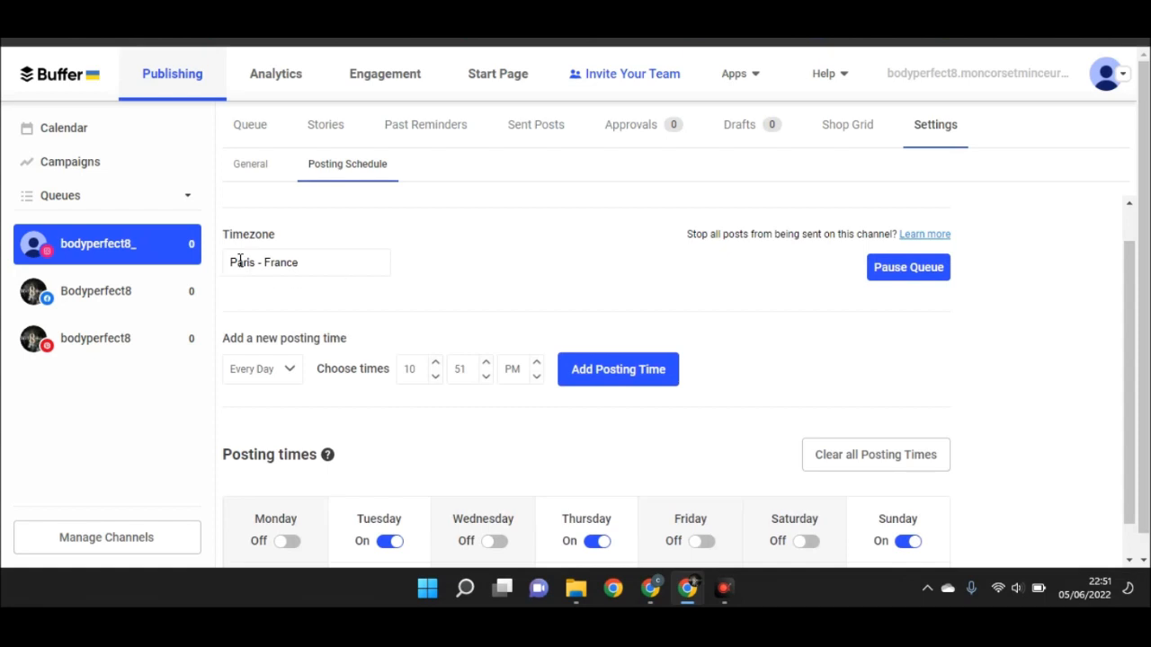
scroll(301, 429, "down", 1)
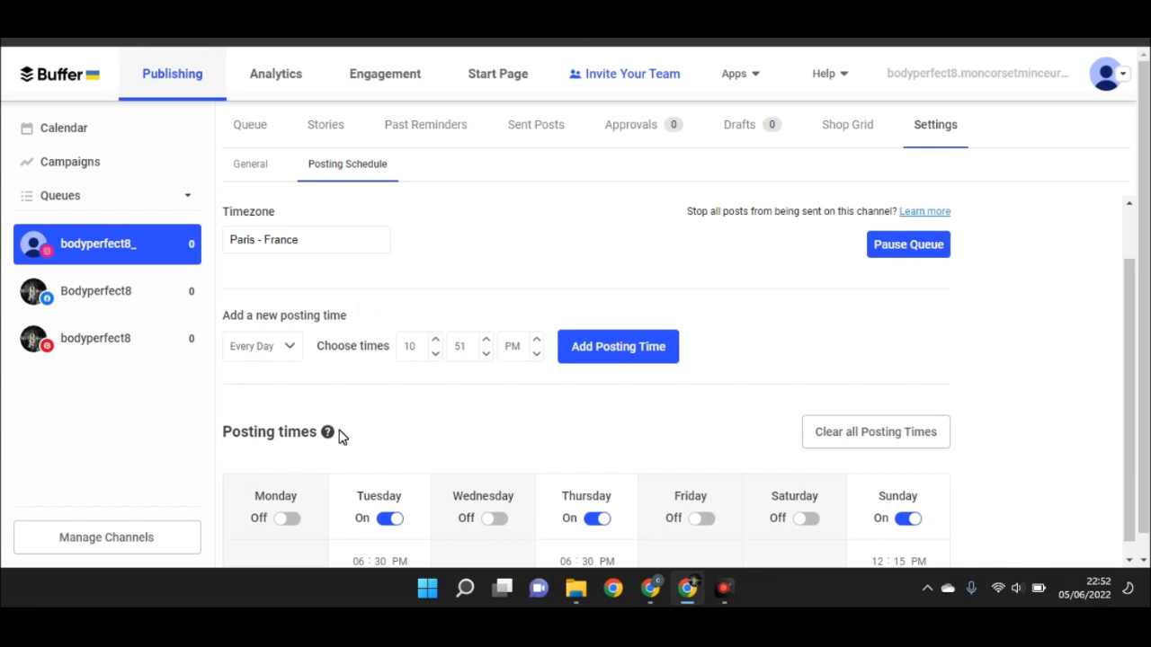
mouse_move(632, 556)
left_click_drag(427, 418, 368, 295)
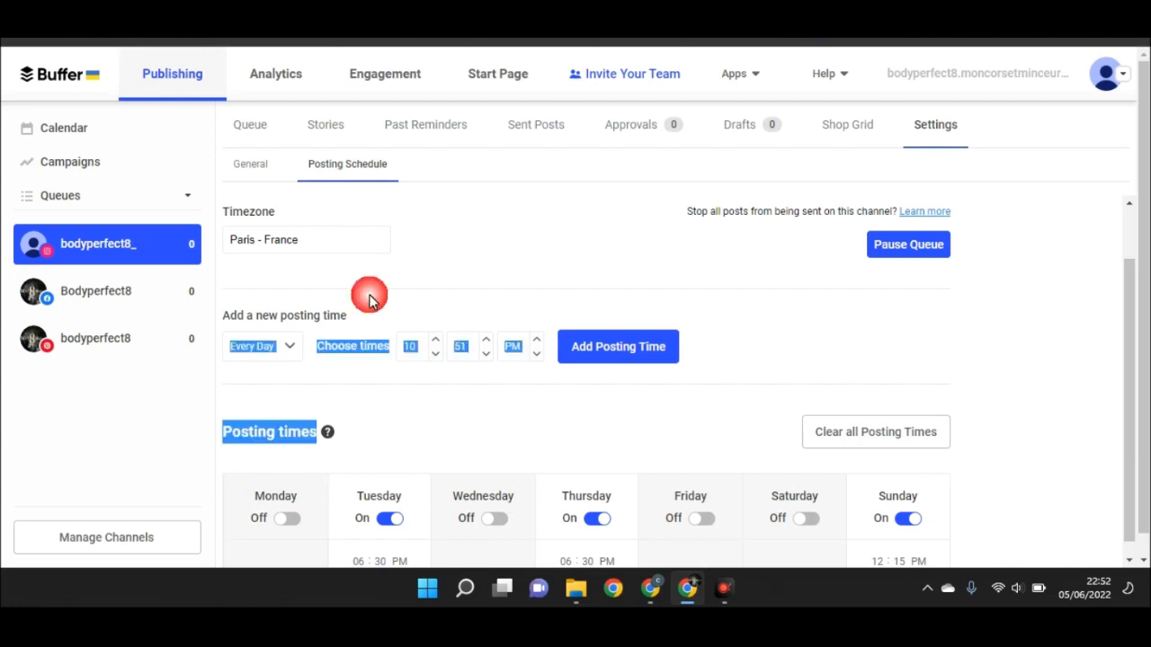
left_click(401, 431)
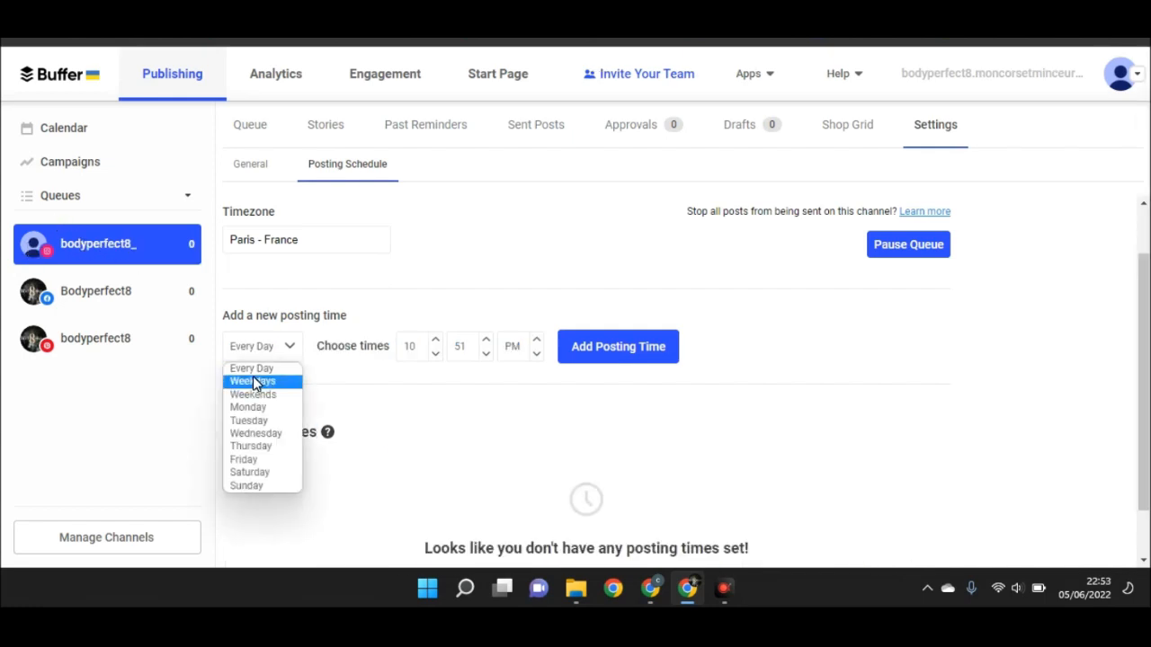
Add a posting time for Tuesday at 06:30 PM to the Instagram channel's schedule
left_click(250, 420)
left_click(438, 344)
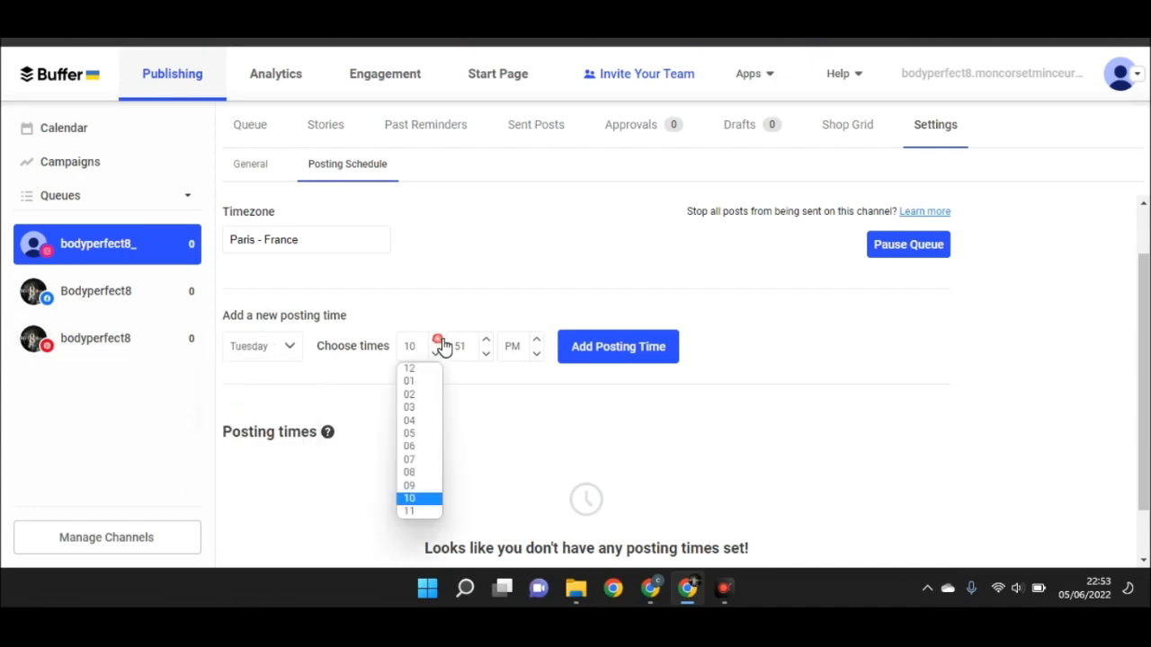
left_click(412, 447)
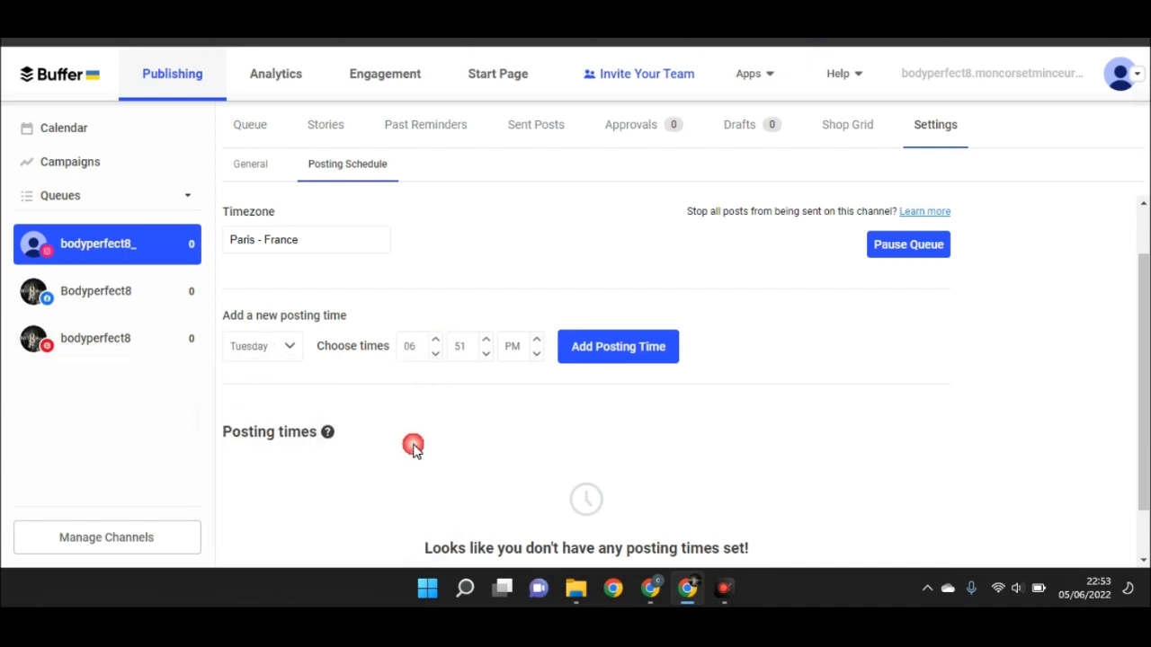
left_click(490, 353)
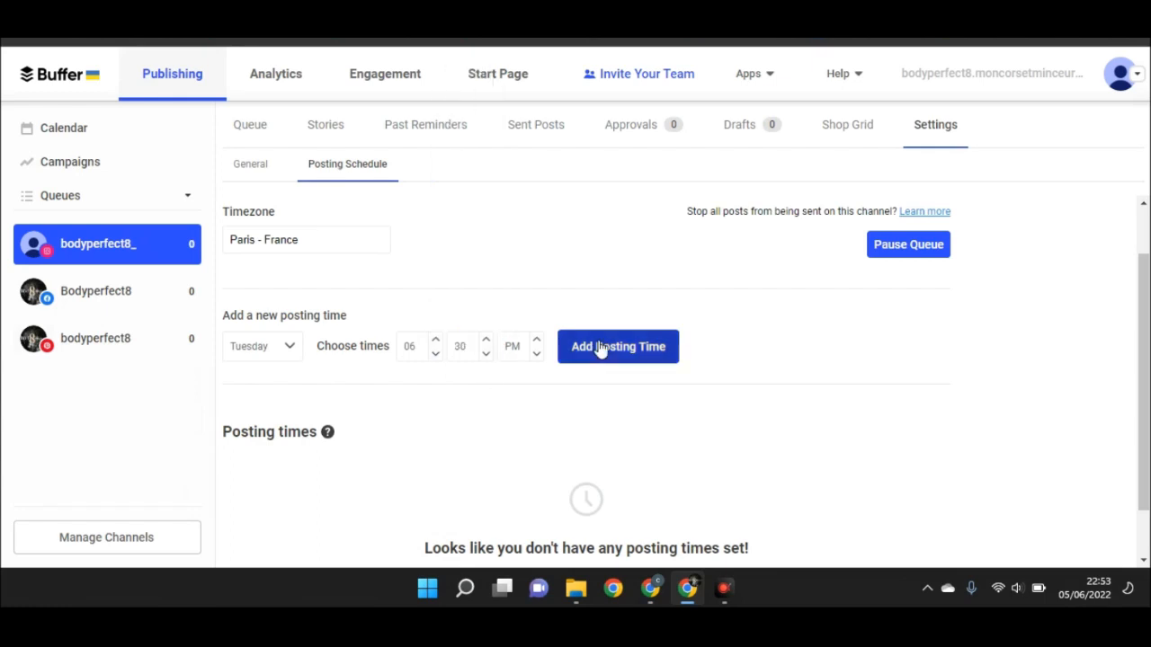
left_click(632, 353)
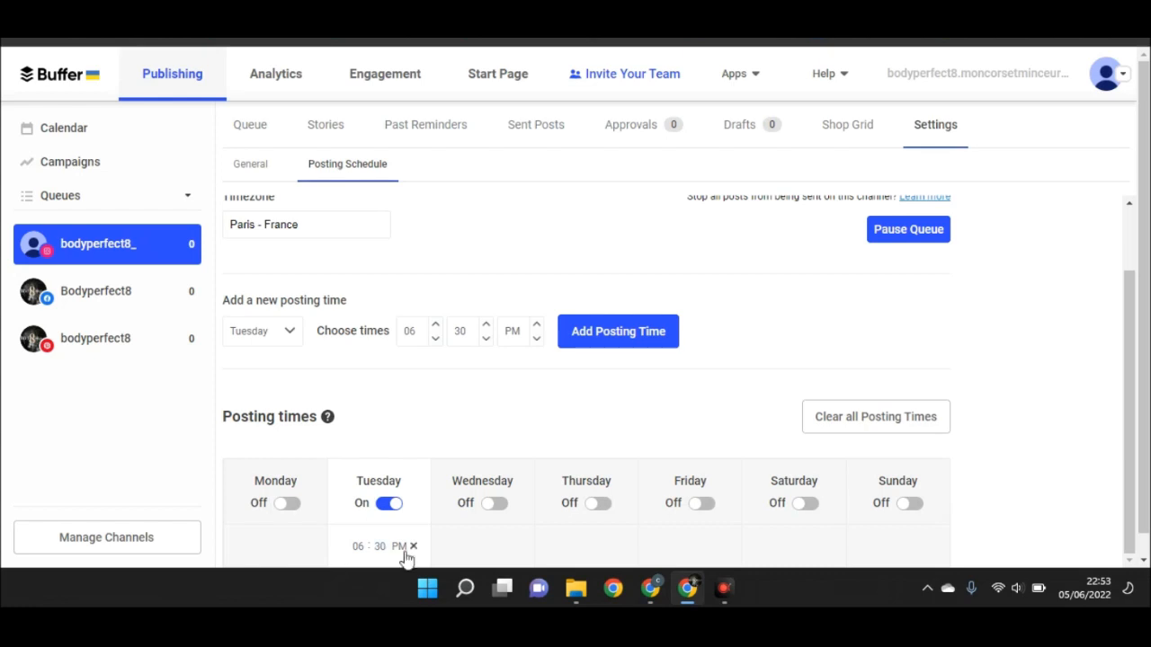
Add a Thursday posting time at 06:30 PM and switch Thursday on
left_click(270, 331)
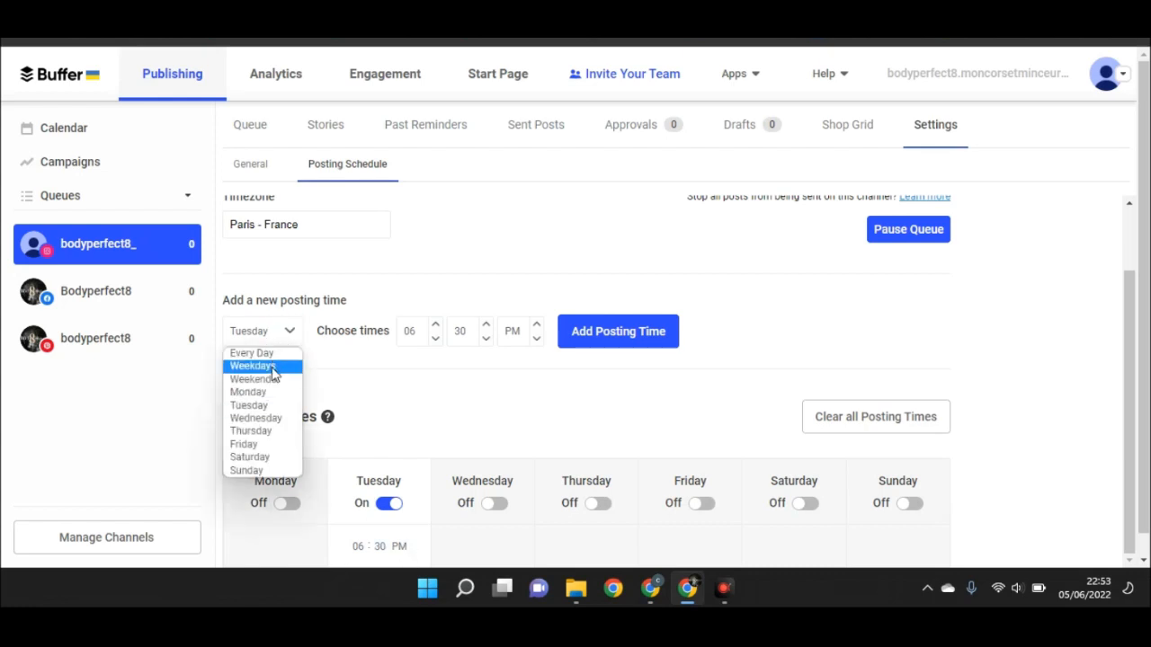
left_click(268, 431)
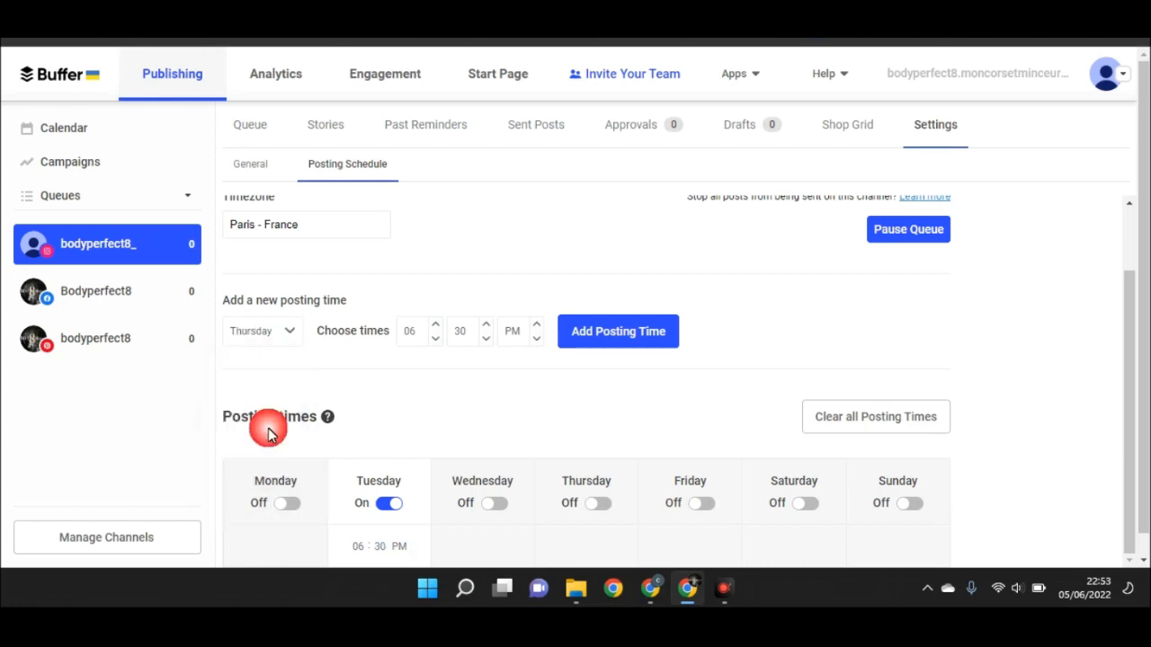
left_click(644, 332)
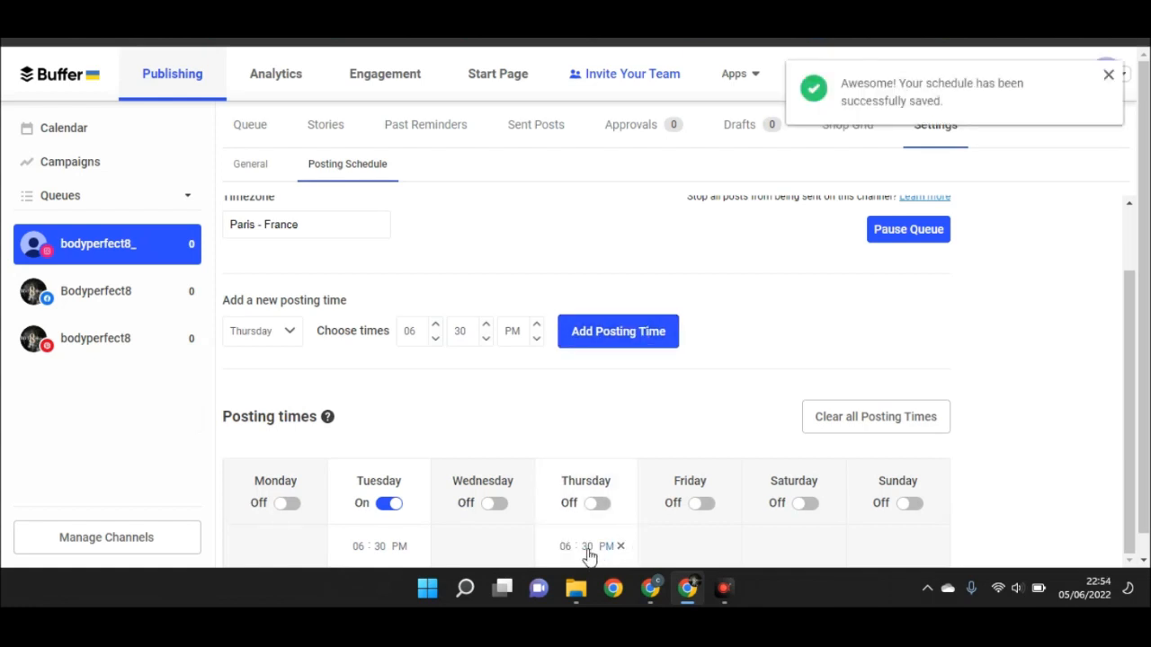
left_click(601, 503)
Add a Sunday posting time at 11:30 AM to the schedule
scroll(449, 405, "down", 1)
left_click(290, 310)
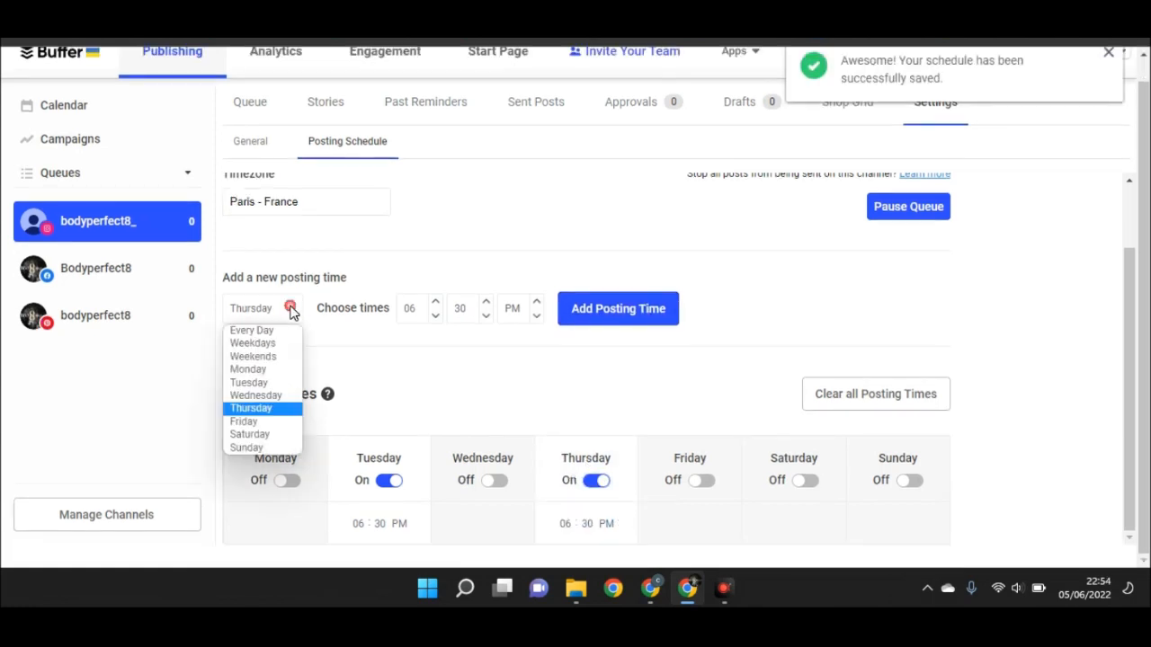
left_click(248, 447)
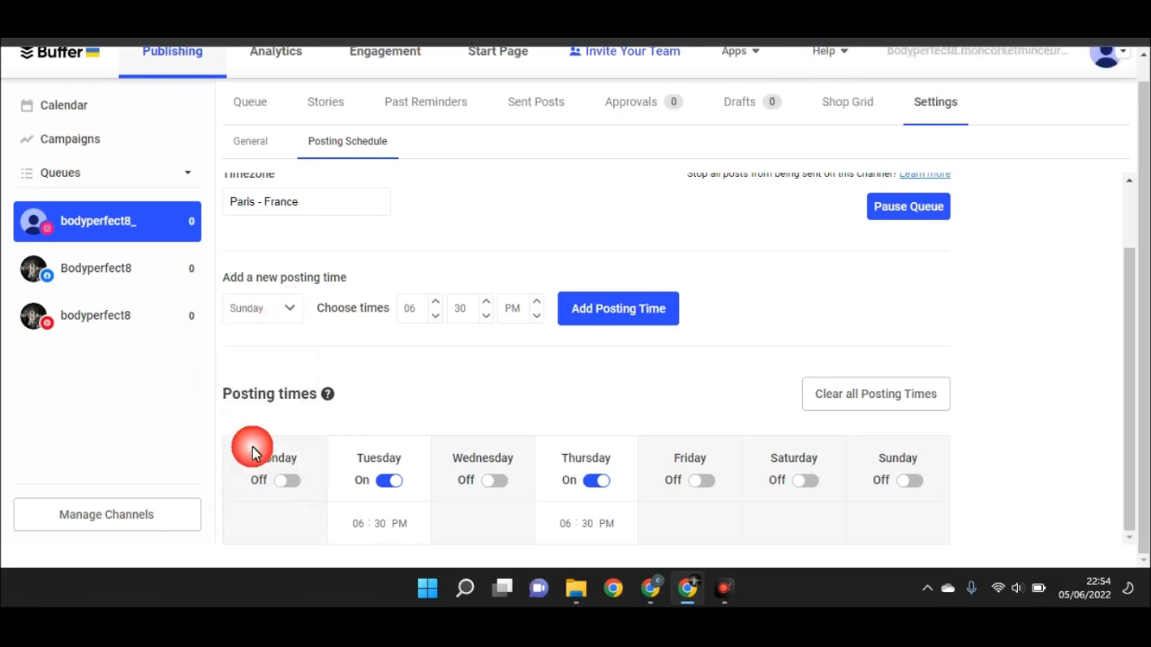
left_click(438, 319)
left_click(412, 478)
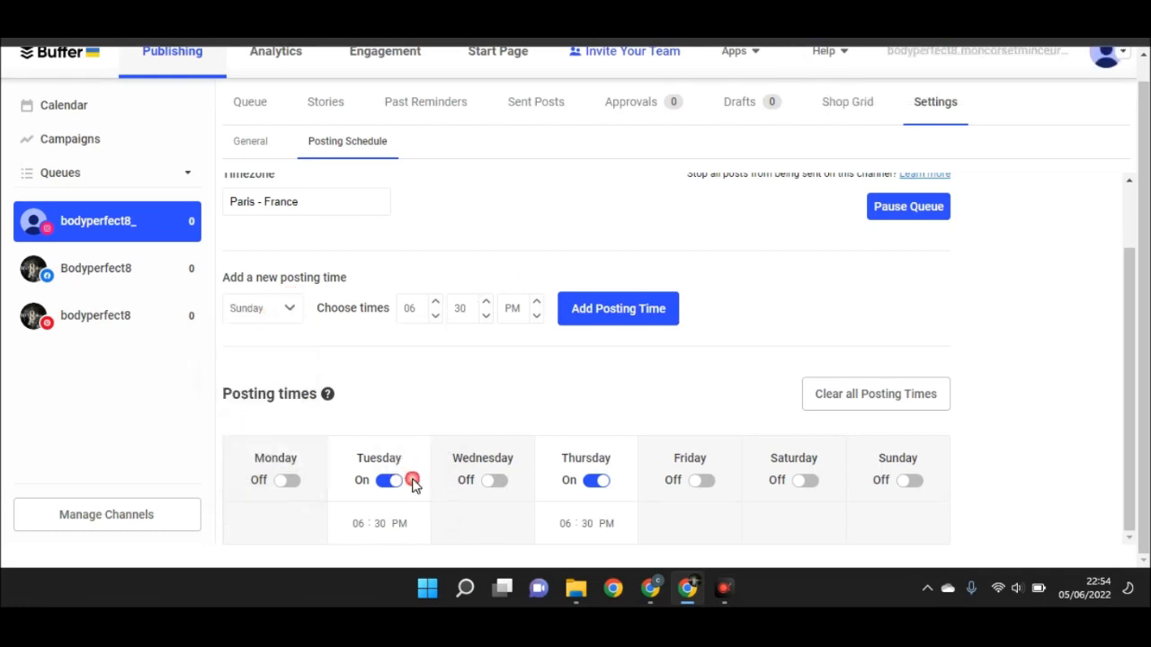
left_click(536, 314)
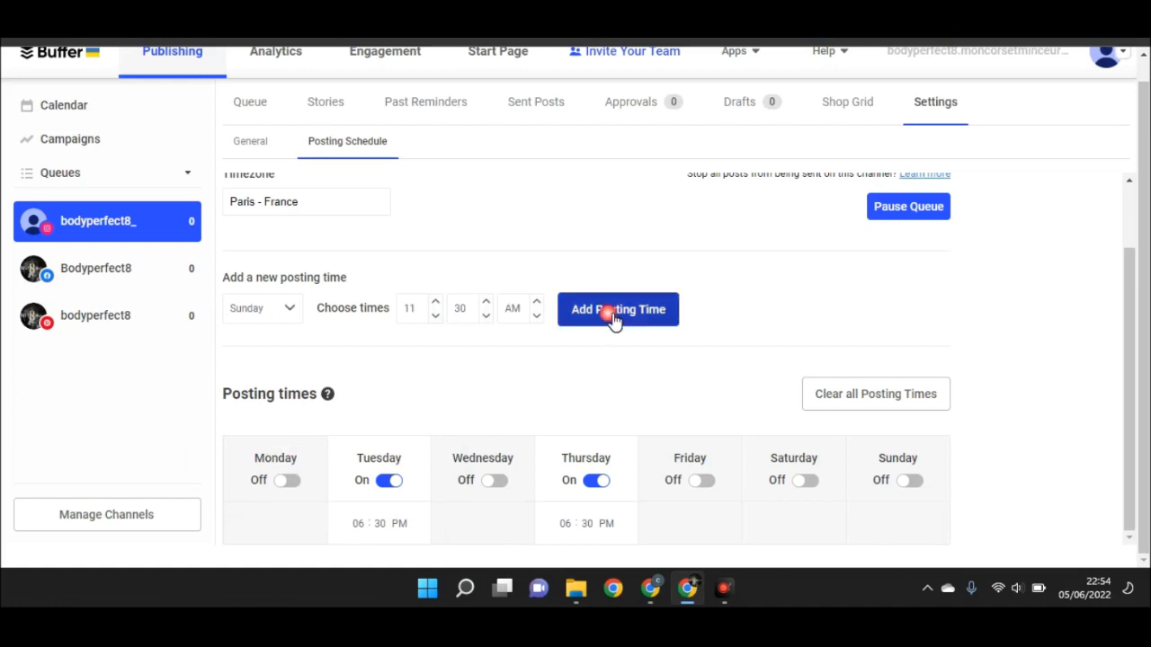
left_click(617, 319)
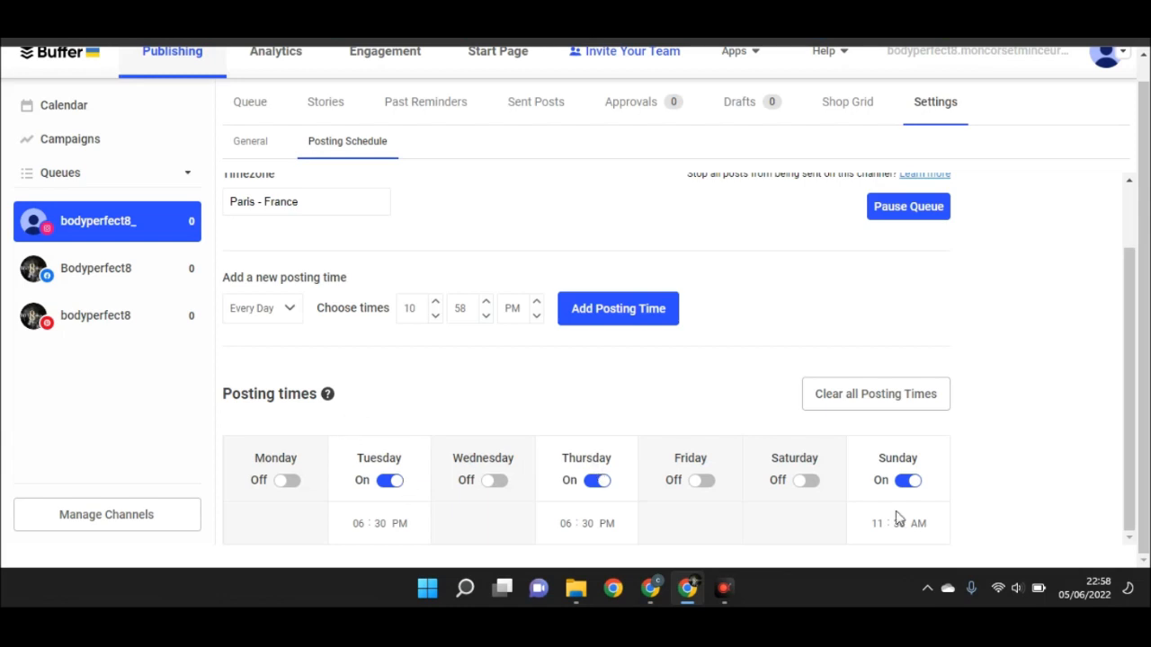
Create a post from the queue with the caption "Découvrez notre nouvelle collection" and attach the product photo
left_click(250, 102)
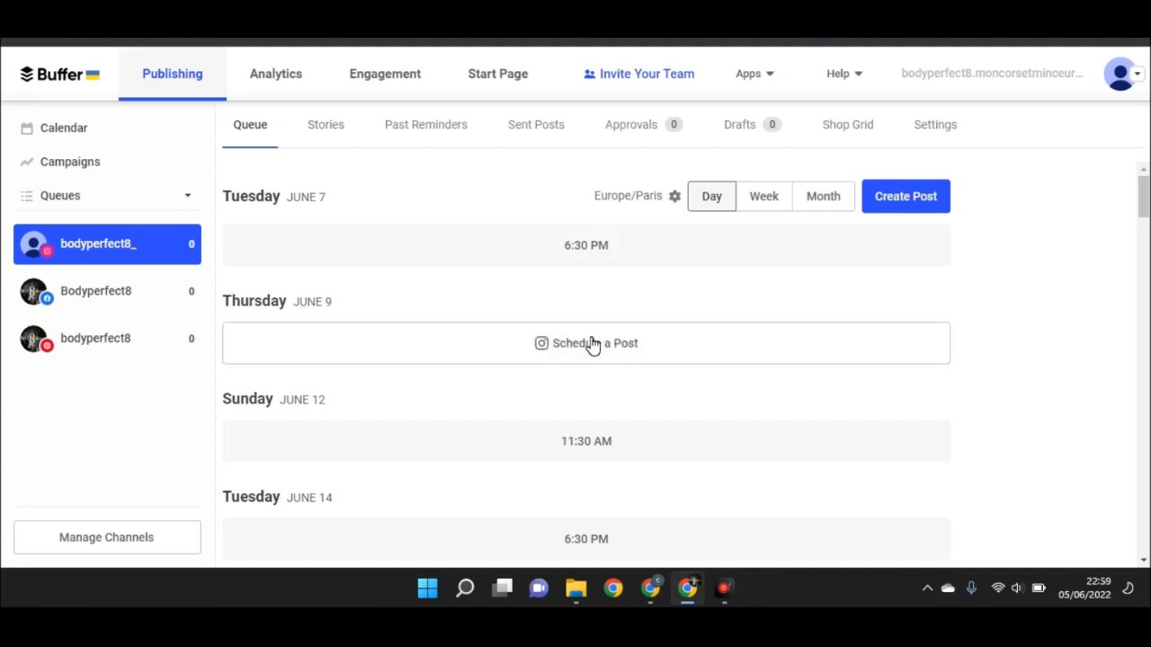
left_click(914, 190)
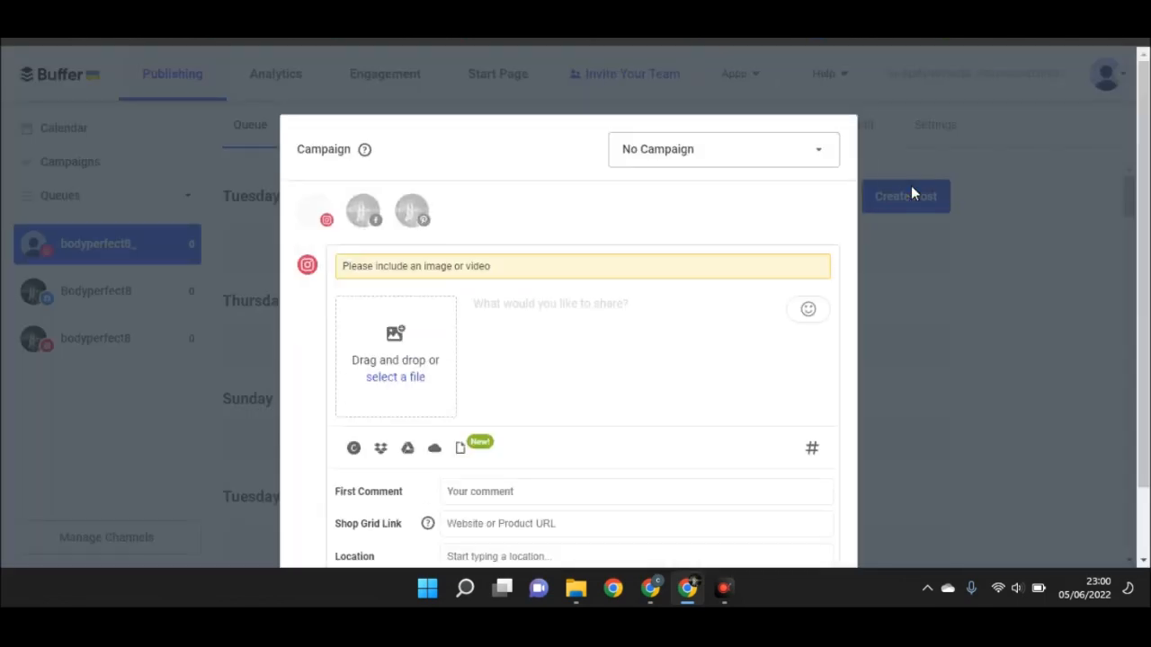
scroll(719, 270, "down", 1)
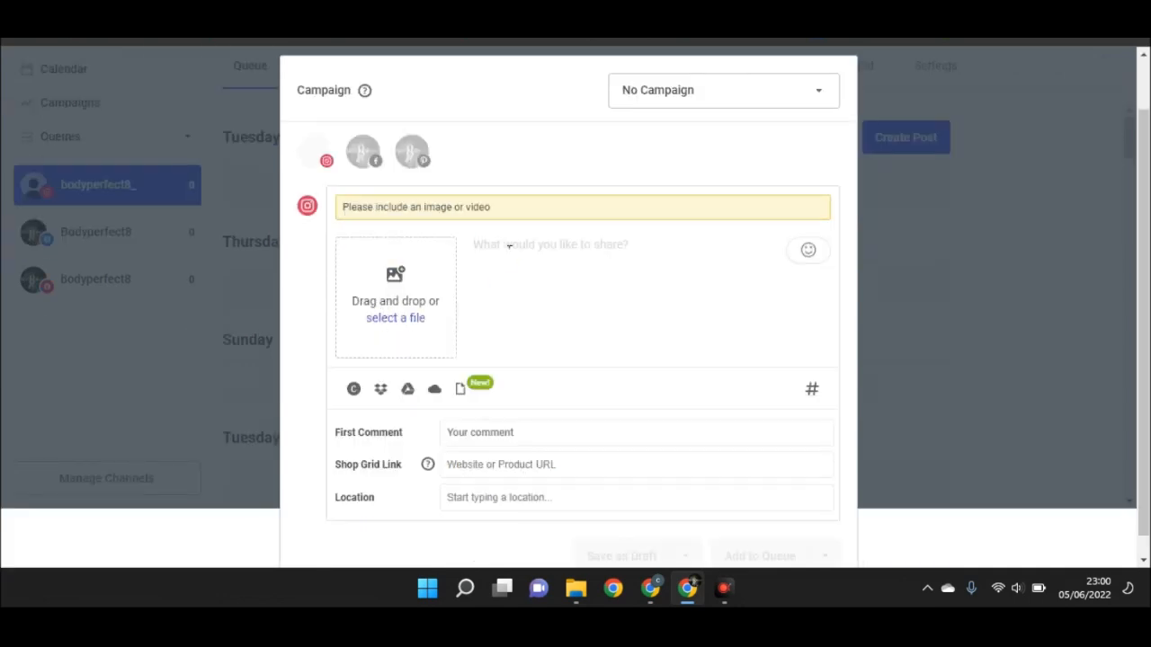
type("Découvrez notre nouvelle collection")
left_click(409, 320)
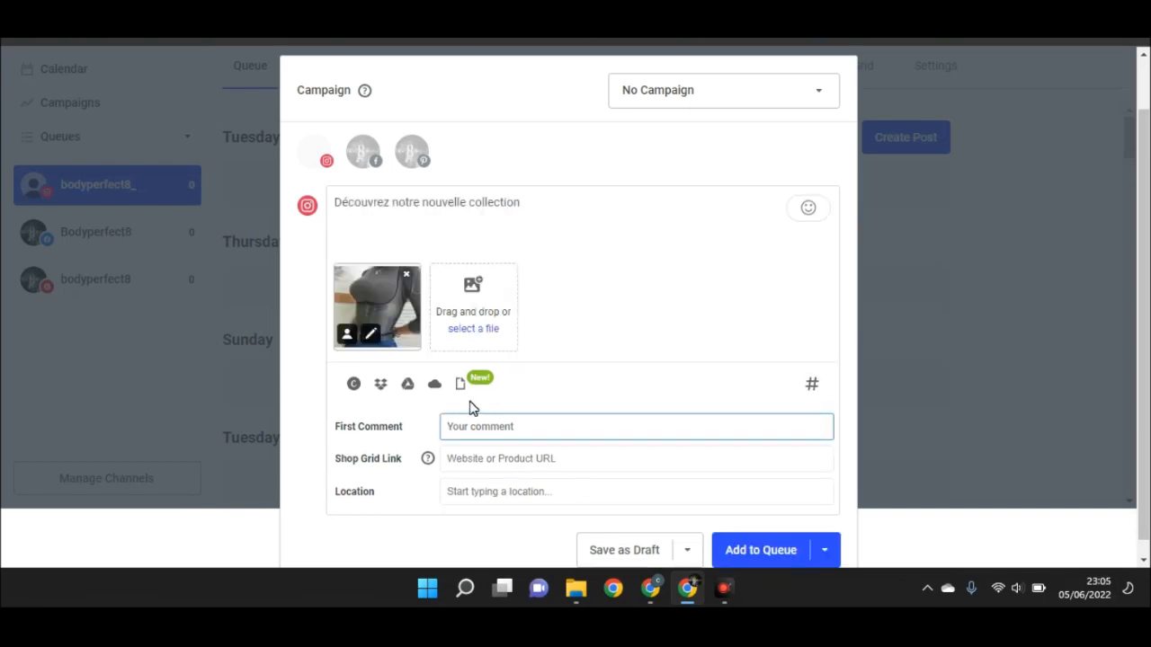
left_click(458, 429)
left_click(508, 459)
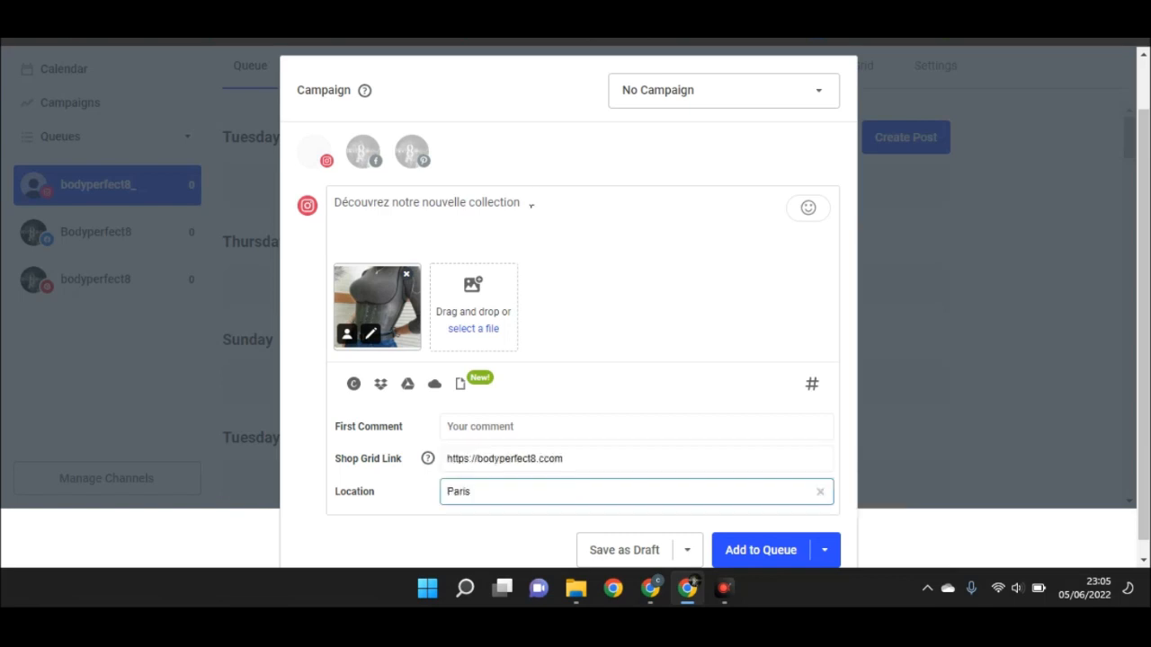
left_click(522, 202)
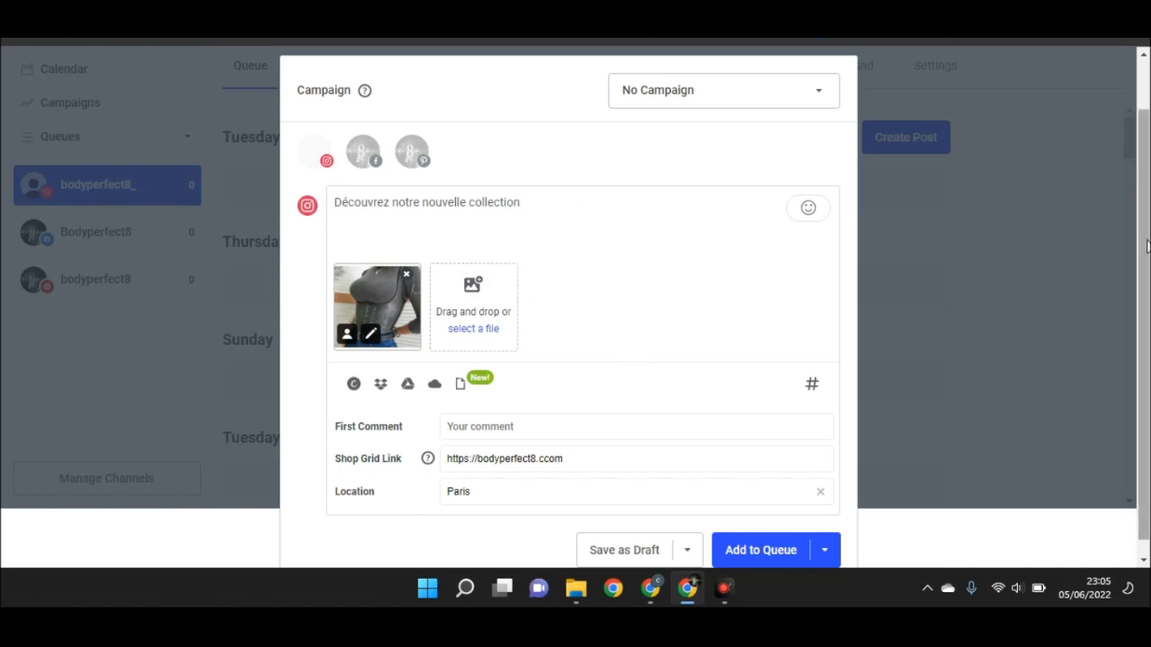
Add the Facebook page and the Pinterest business channel to the post, pinning to the "Vêtements et accessoires" board
scroll(611, 329, "down", 1)
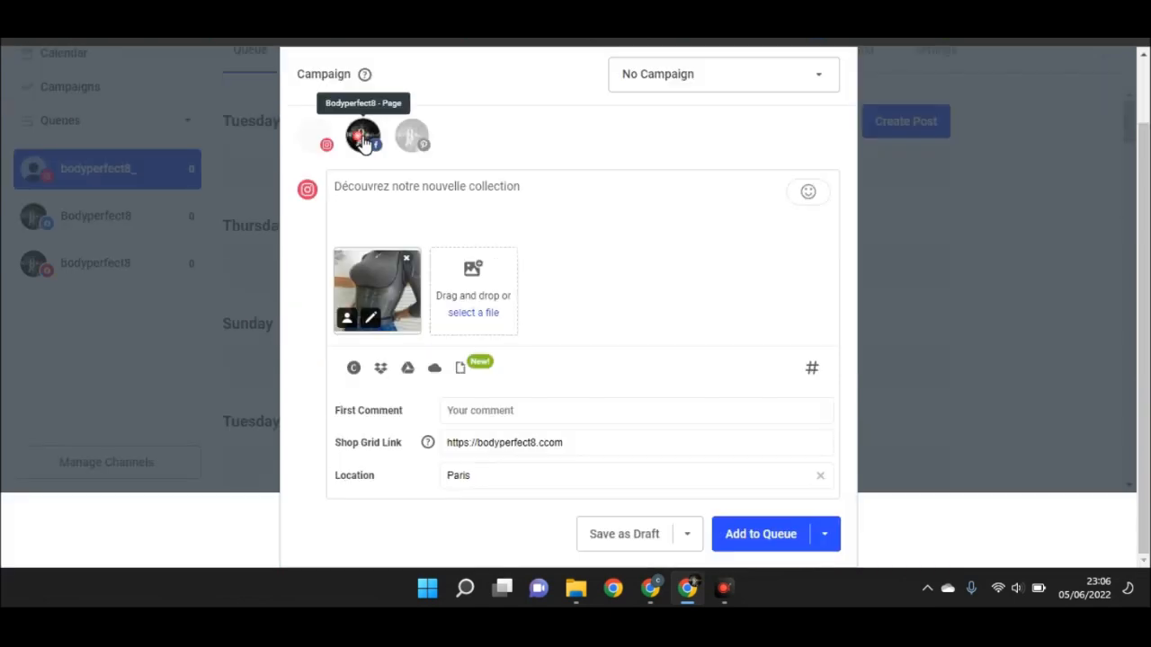
left_click(363, 134)
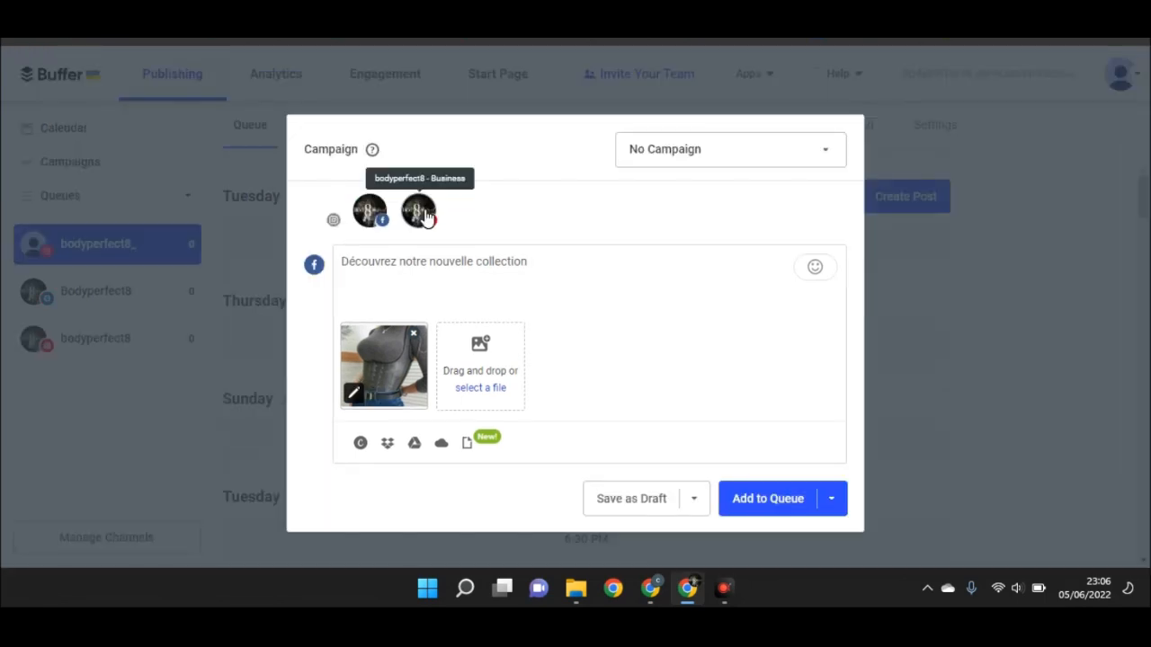
left_click(419, 212)
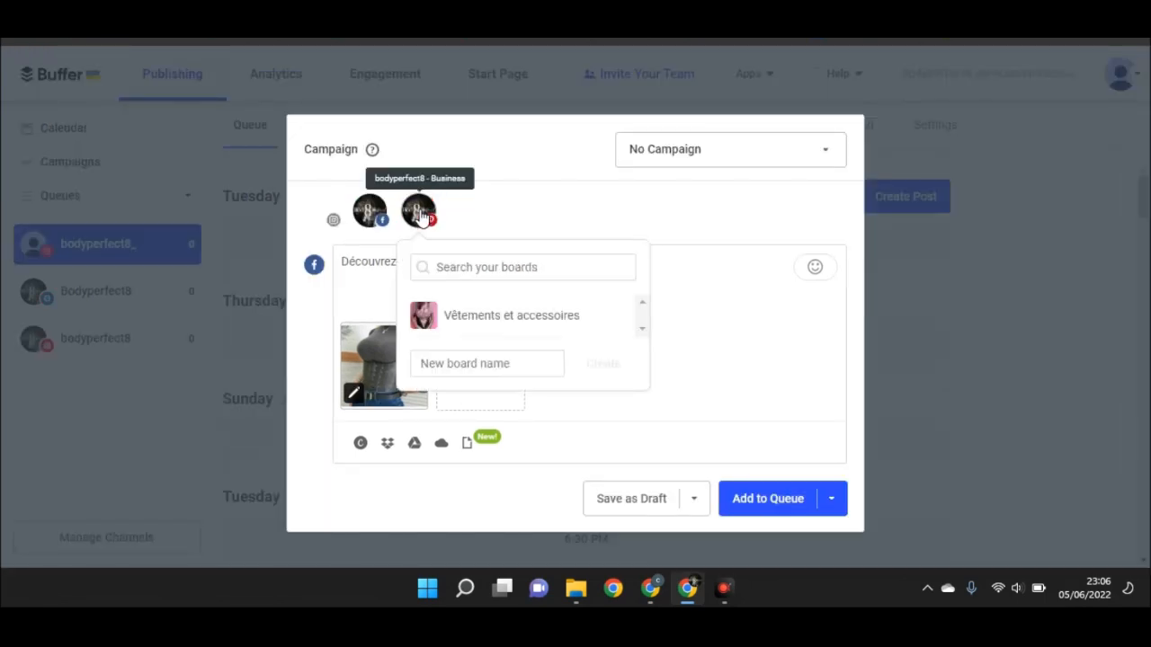
left_click(490, 313)
scroll(747, 372, "down", 1)
left_click(543, 401)
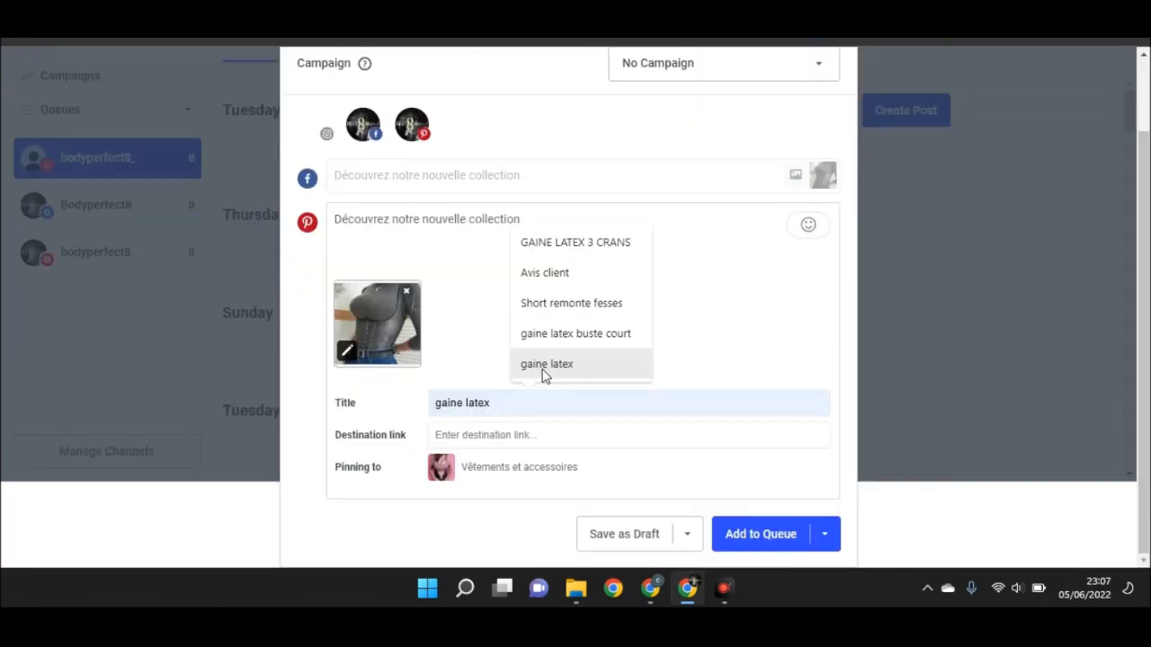
left_click(542, 369)
left_click(526, 435)
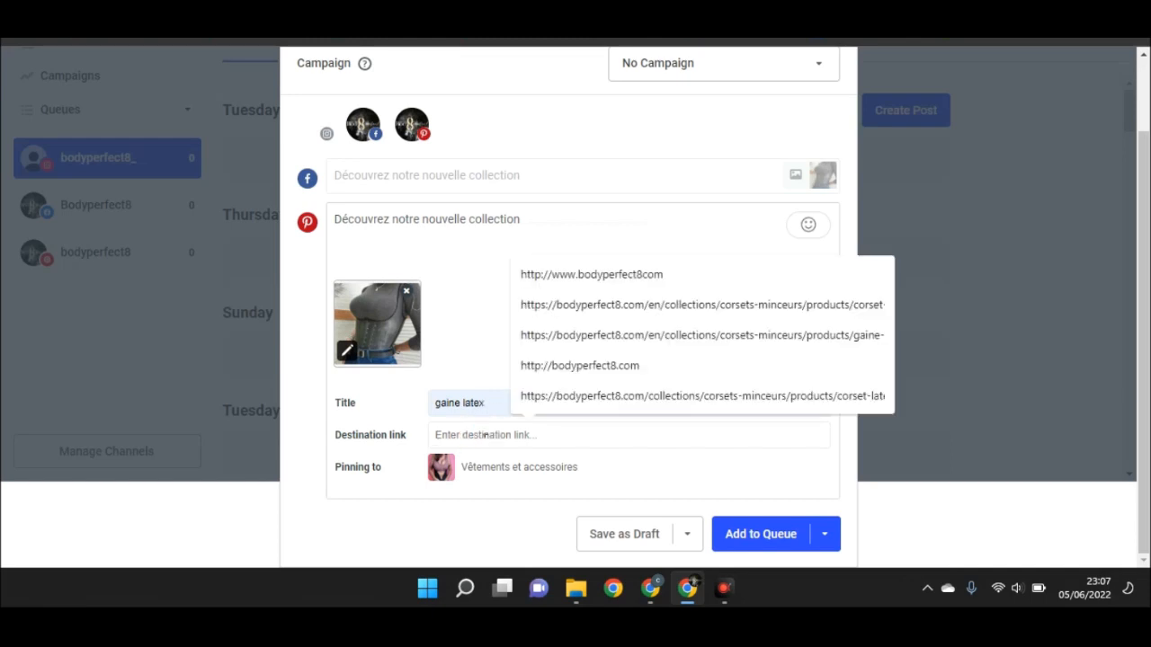
left_click(548, 370)
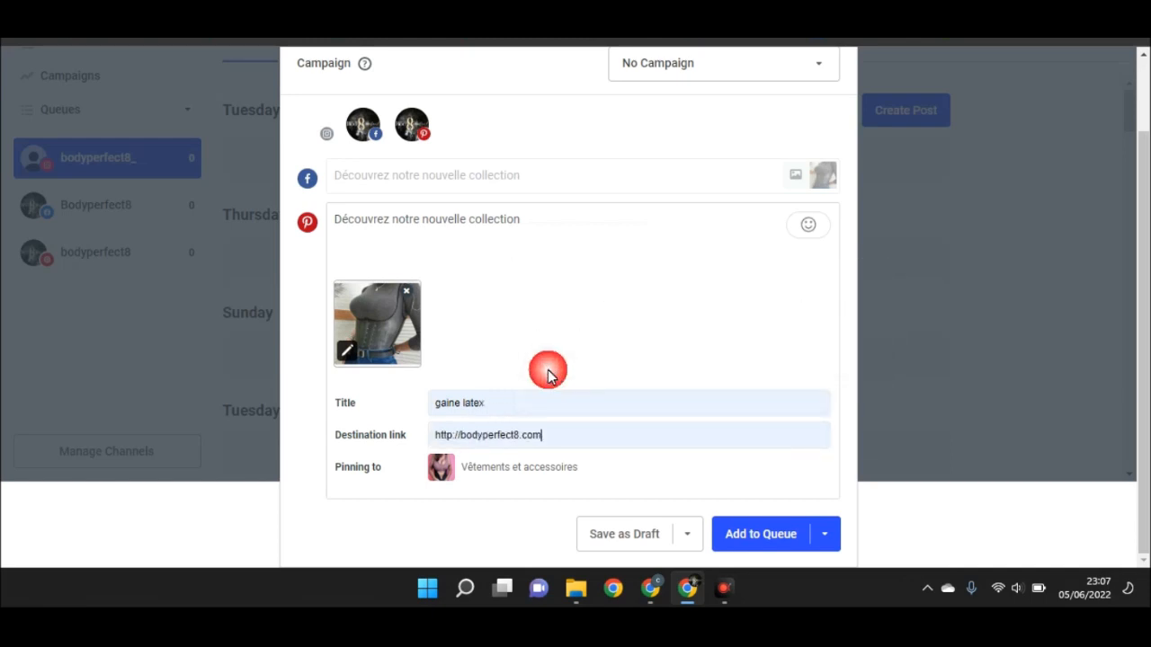
Review the Facebook, Instagram and Pinterest versions of the post and add it to the queue
scroll(521, 459, "down", 2)
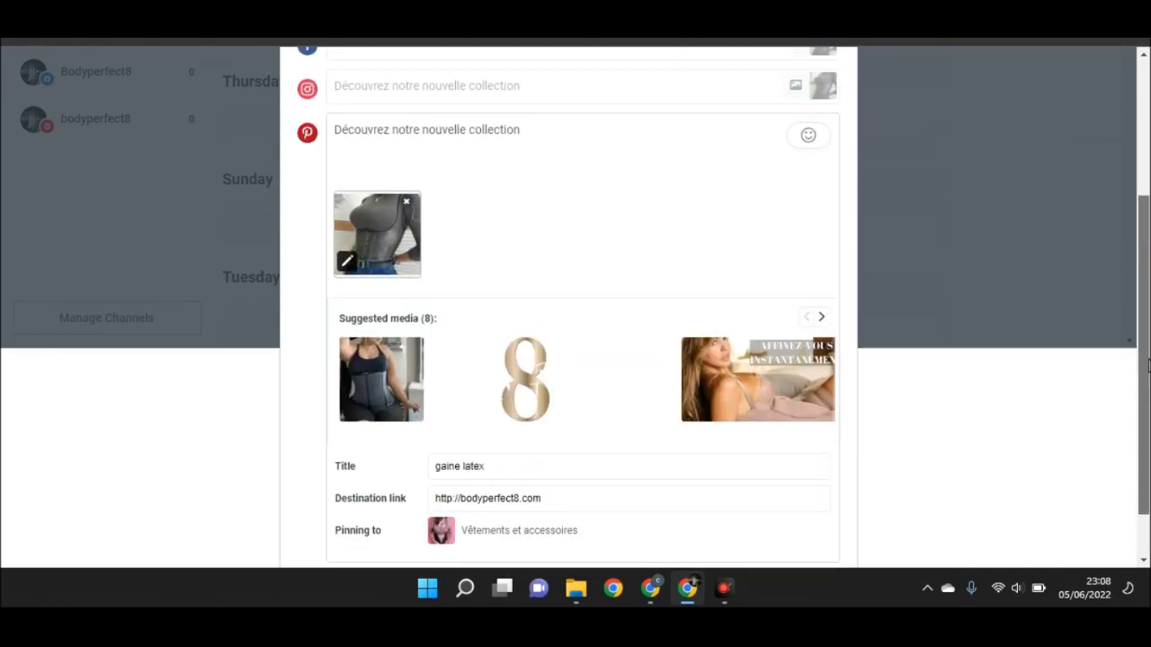
scroll(568, 306, "down", 1)
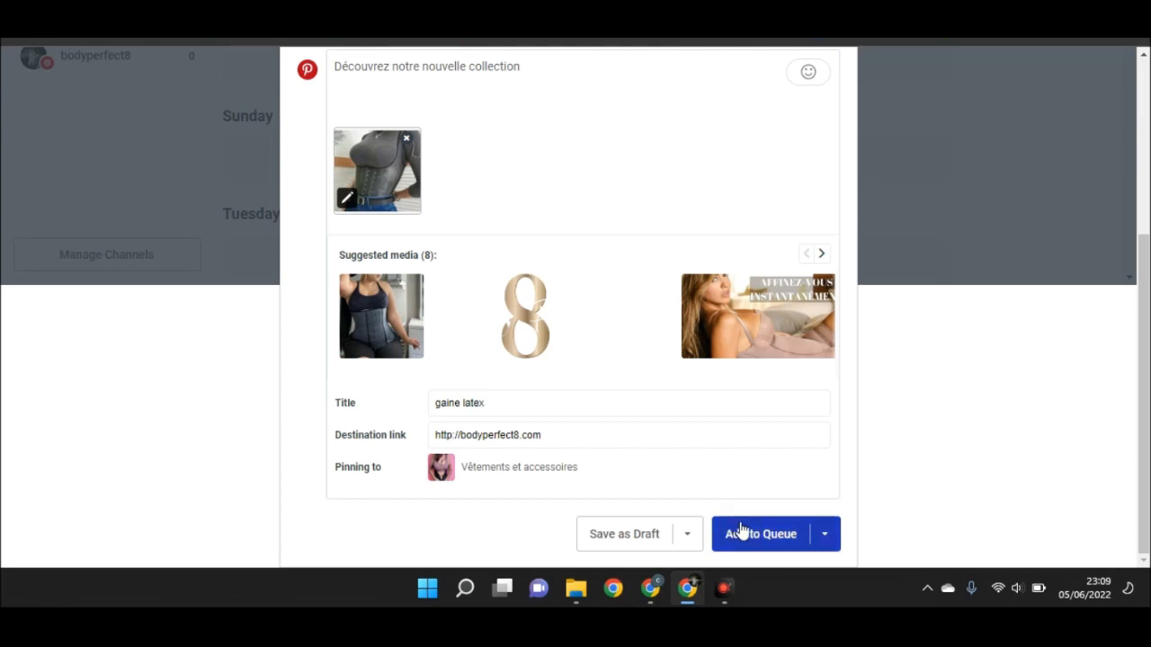
left_click(824, 536)
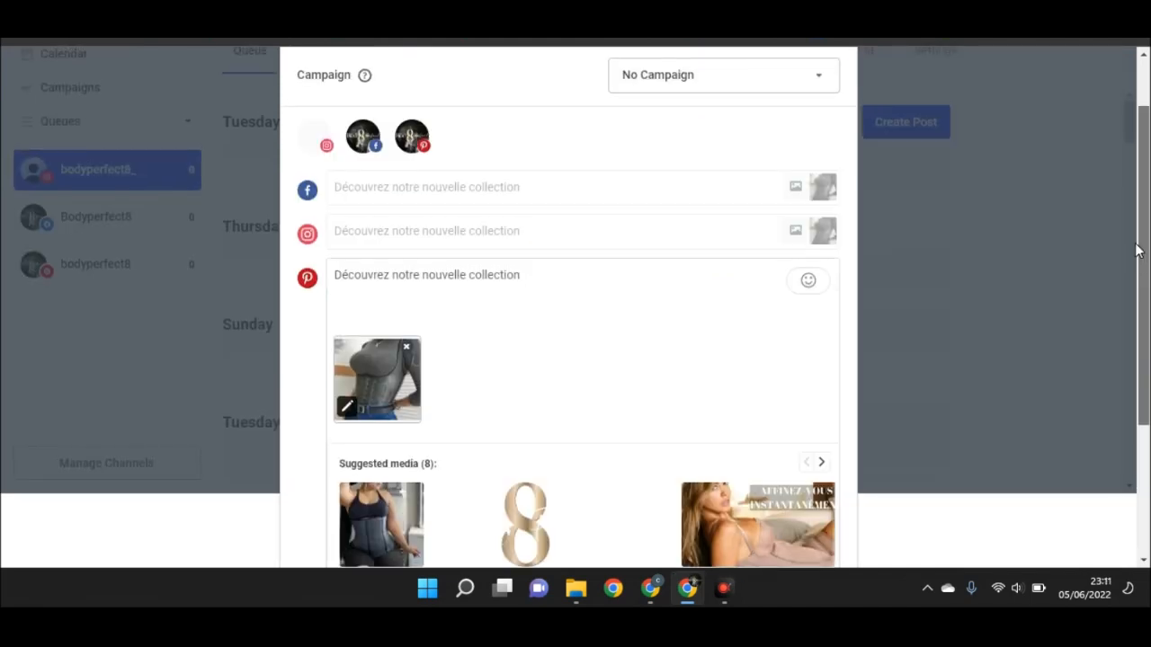
scroll(1124, 177, "up", 1)
left_click(322, 261)
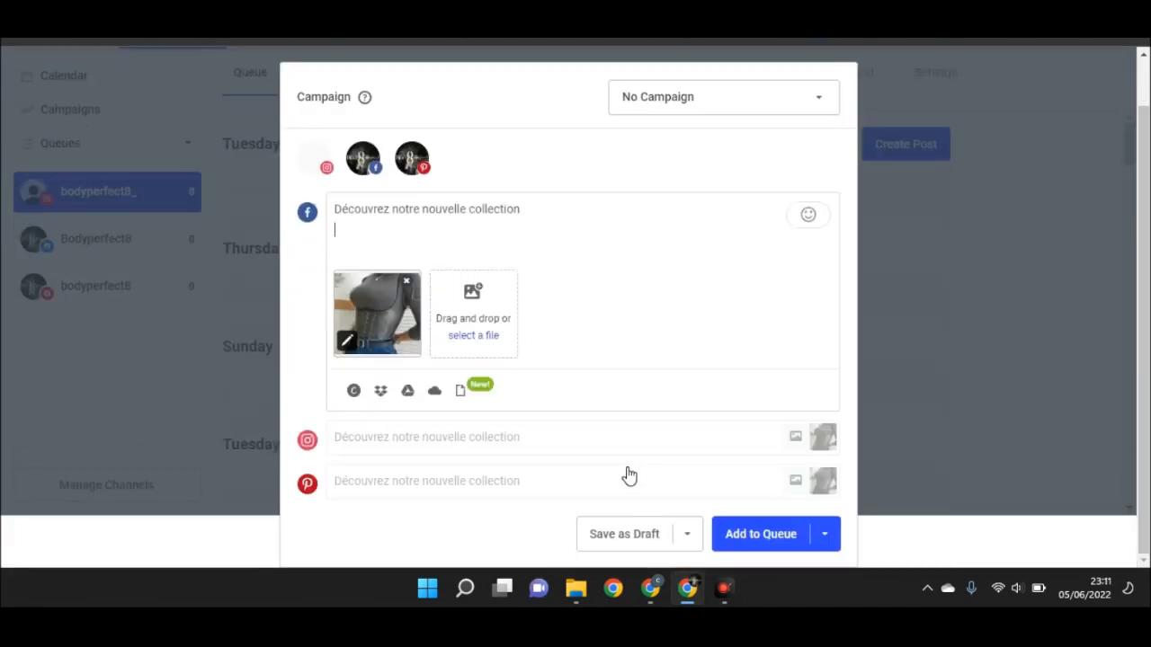
left_click(762, 534)
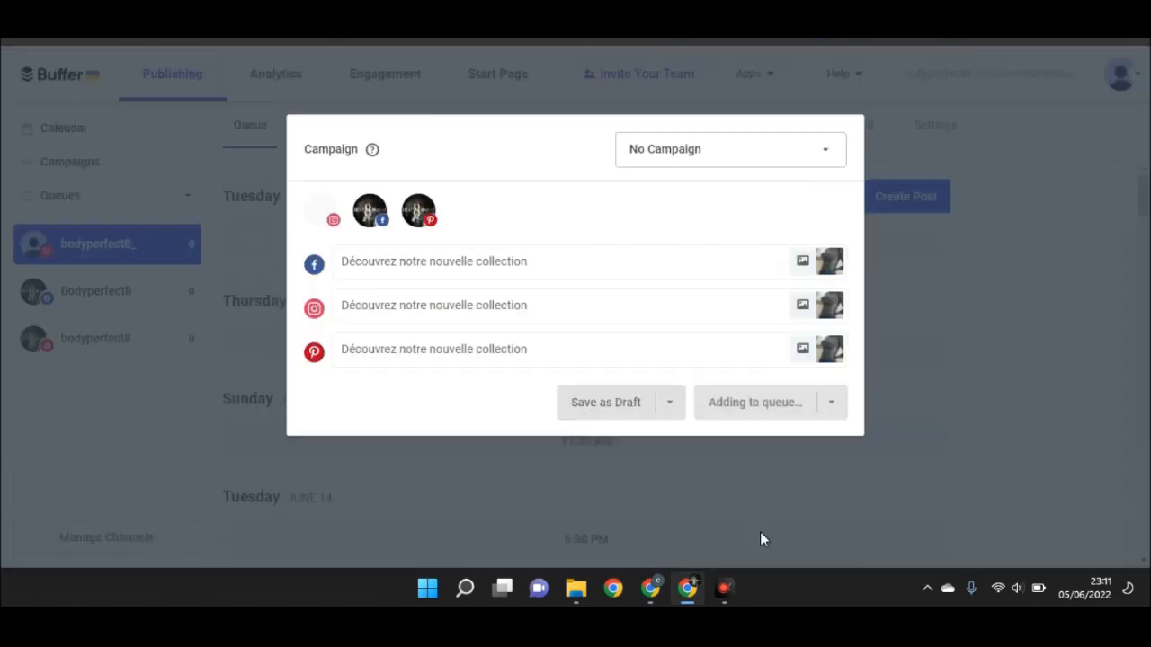
Check the queued post and look through the monthly calendar of scheduled posts
left_click(256, 126)
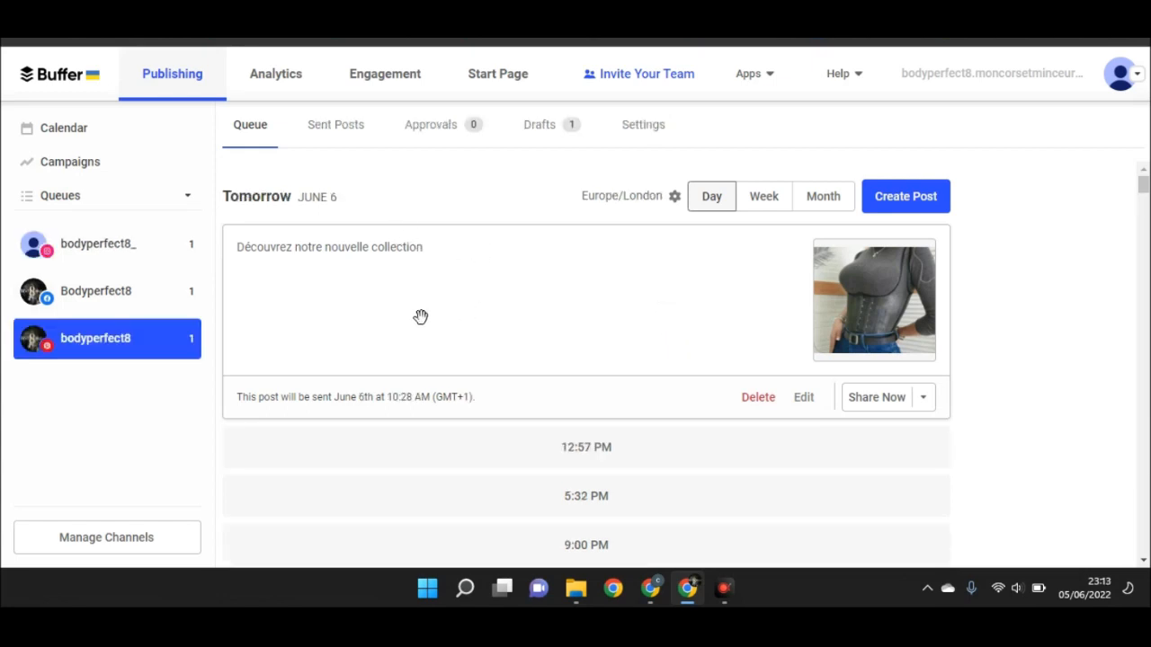
left_click(831, 203)
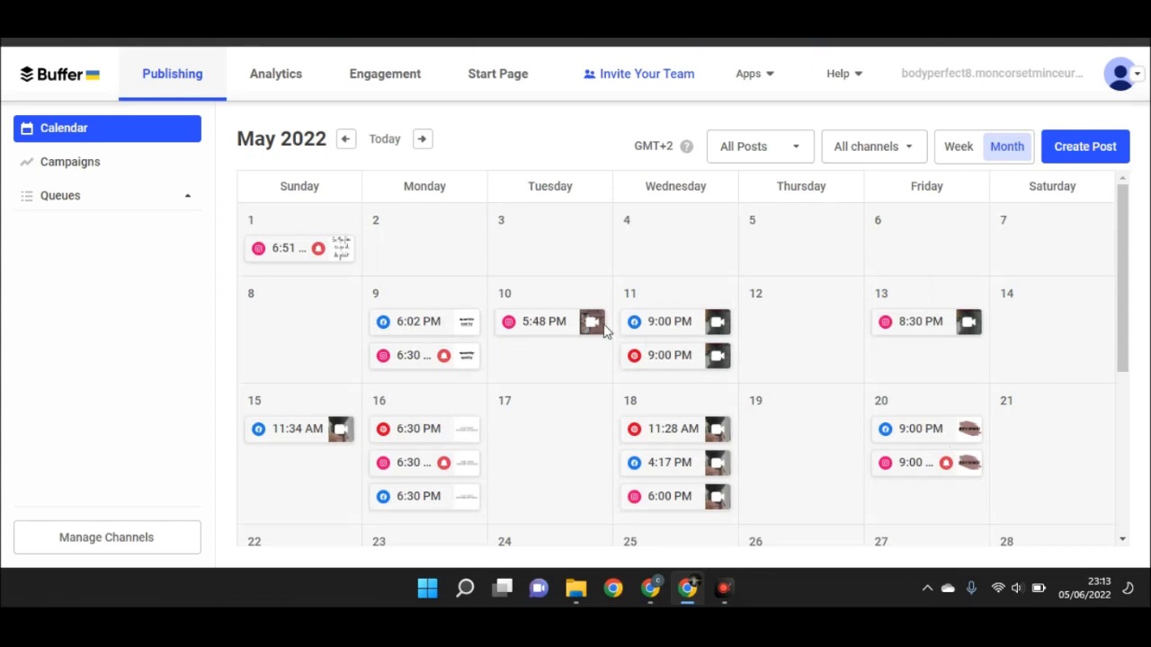
scroll(1128, 250, "down", 2)
scroll(1124, 234, "up", 2)
Filter the monthly calendar to the Instagram channel only by excluding the Facebook and Pinterest channels
left_click(917, 147)
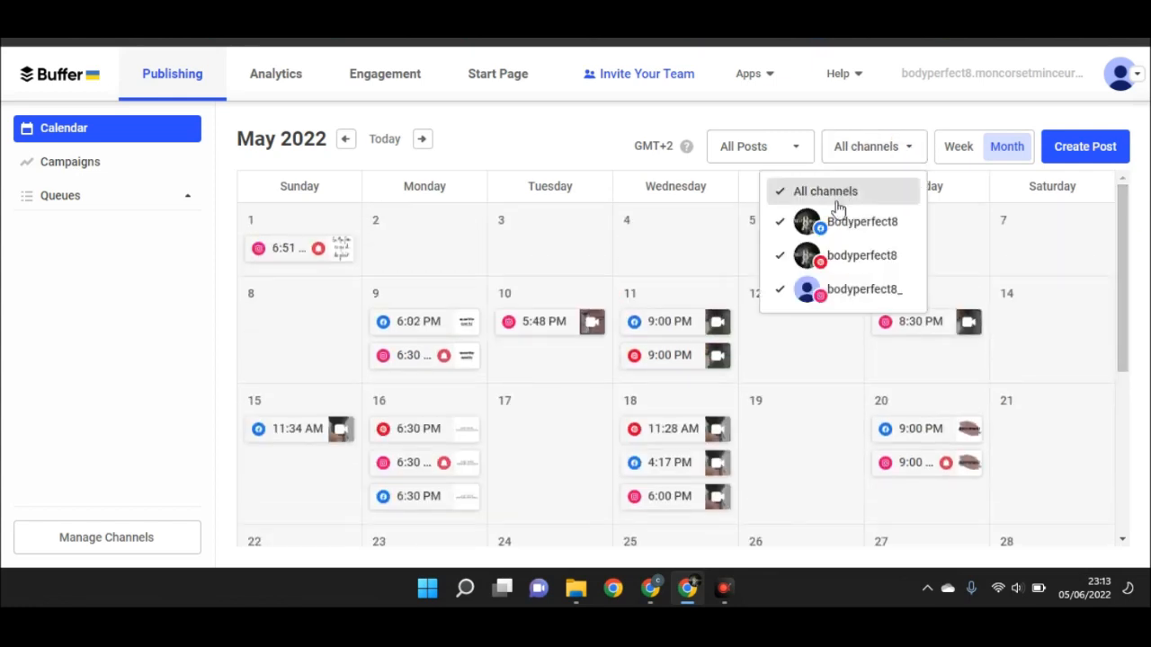
left_click(816, 222)
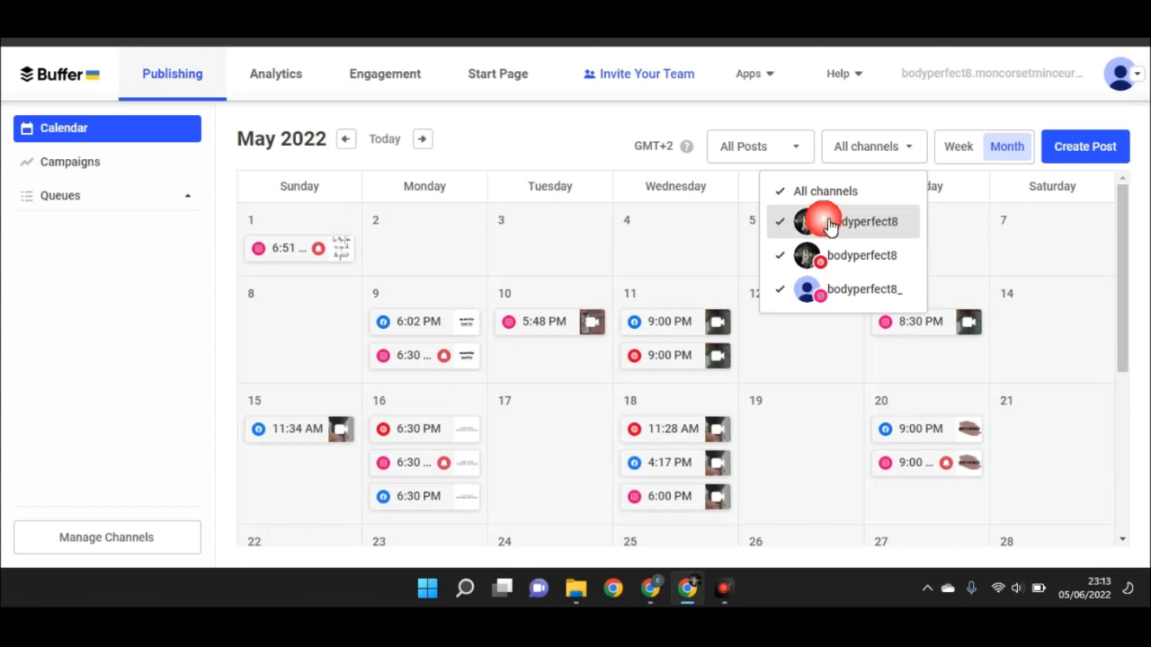
left_click(823, 262)
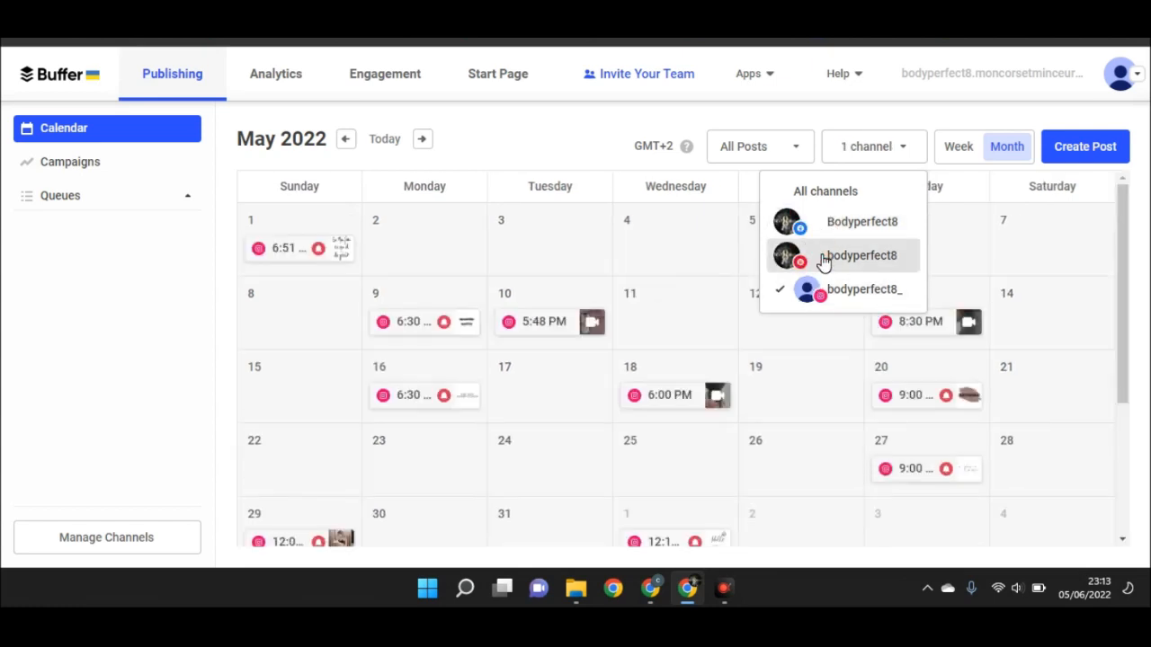
left_click(598, 146)
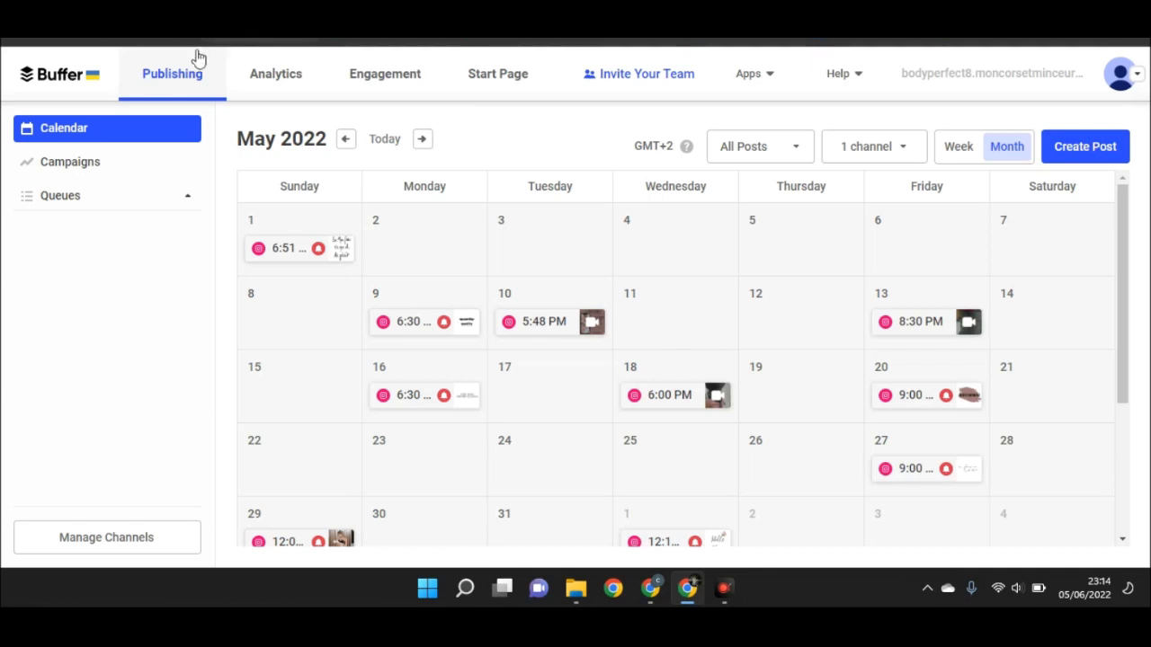
Return to the Instagram channel's queue and view its sent posts
left_click(171, 77)
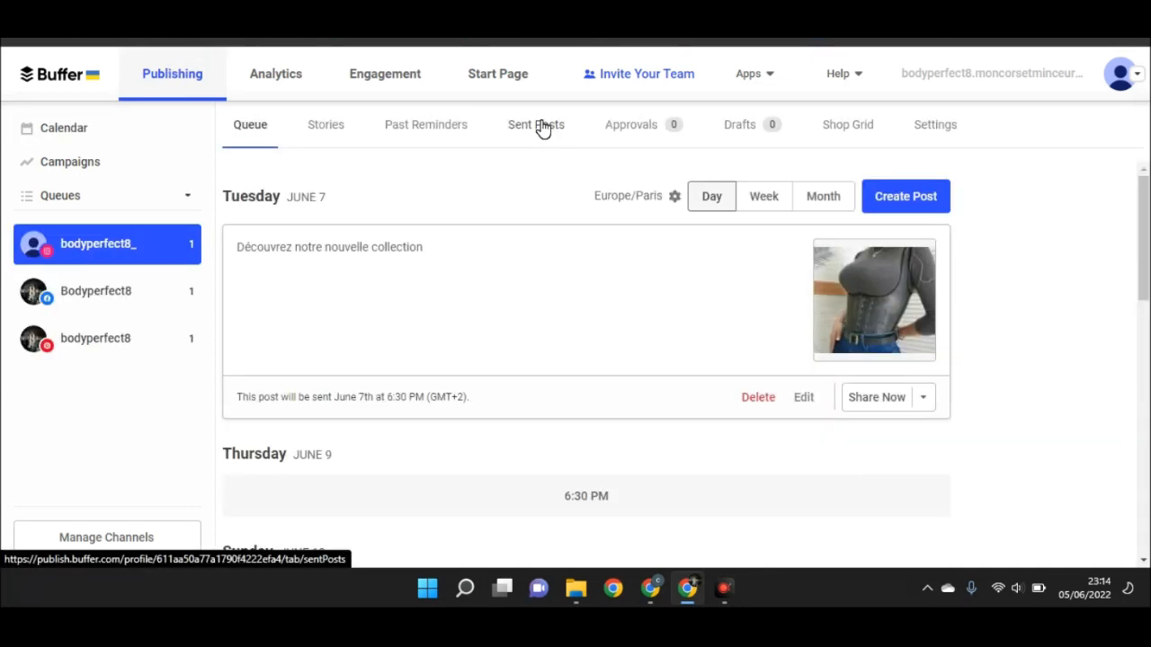
left_click(543, 130)
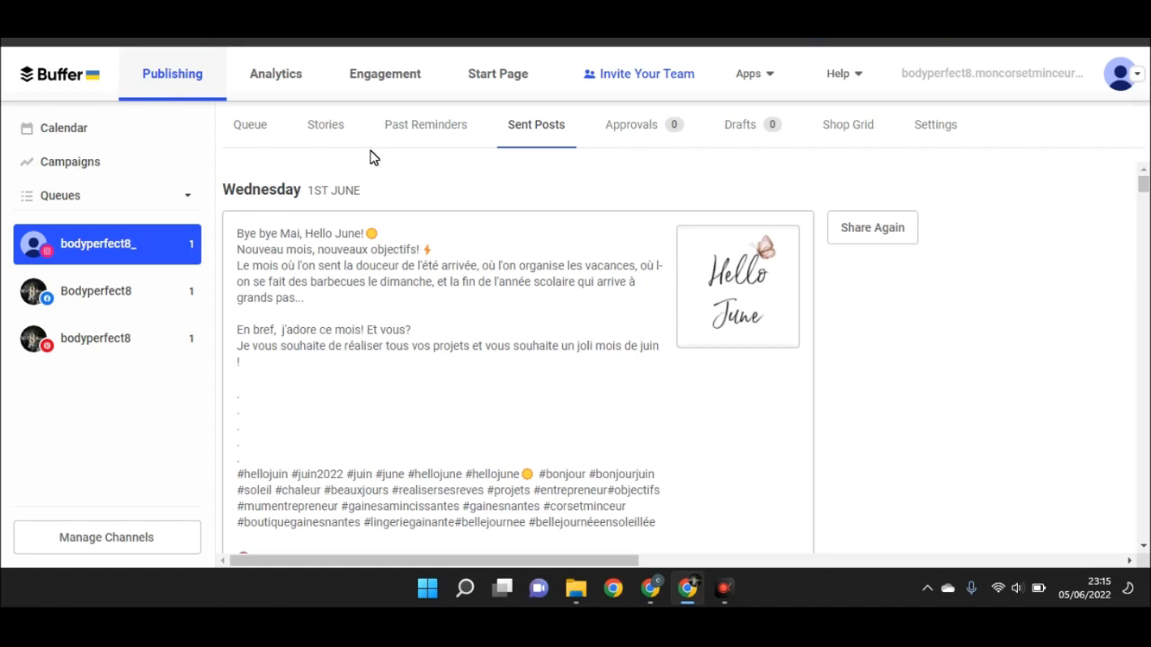
Switch to the Bodyperfect8 shop website and open the blog article "Quelle gaine amincissante porter sous une robe de mariée ?"
left_click(370, 39)
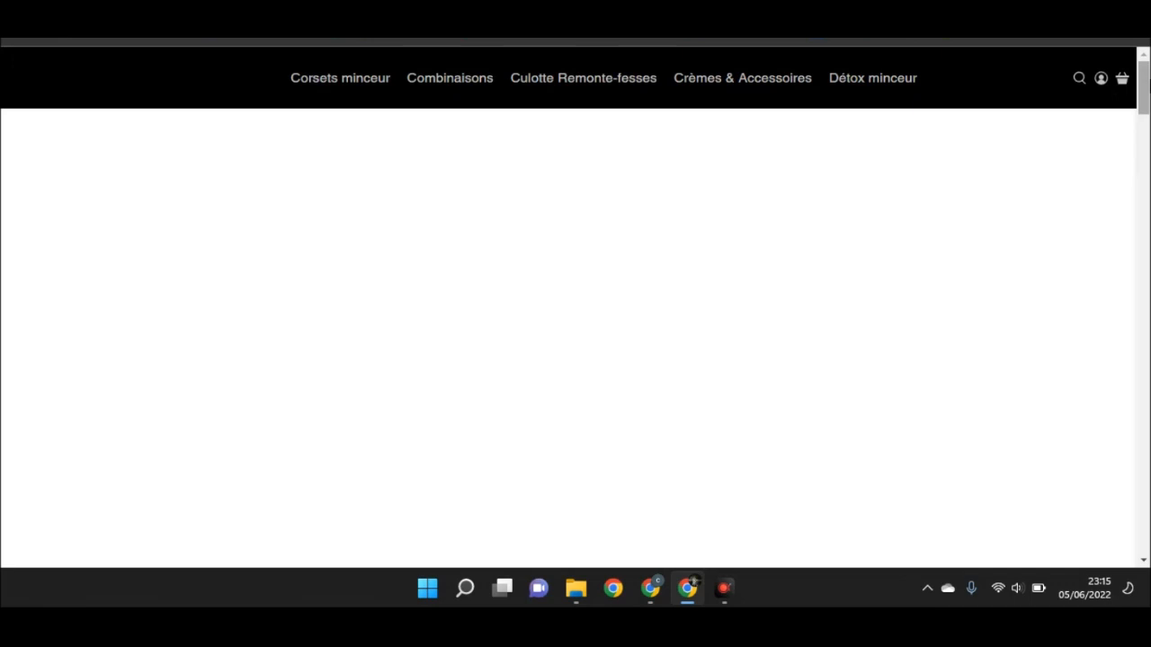
left_click_drag(1145, 89, 1144, 538)
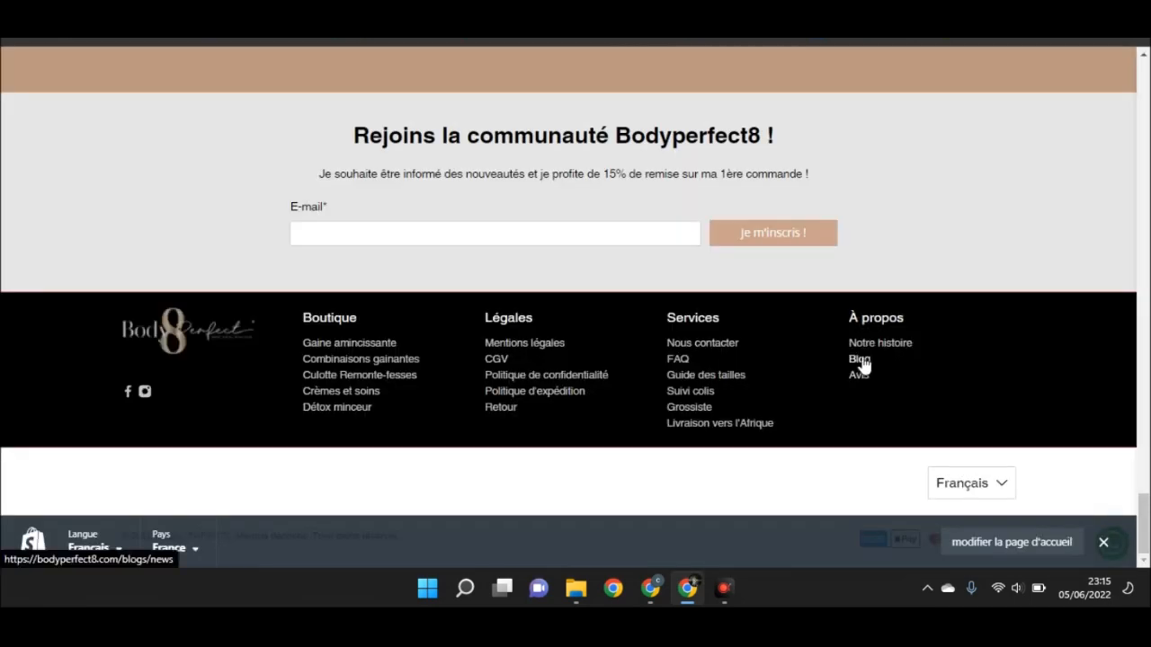
left_click(861, 365)
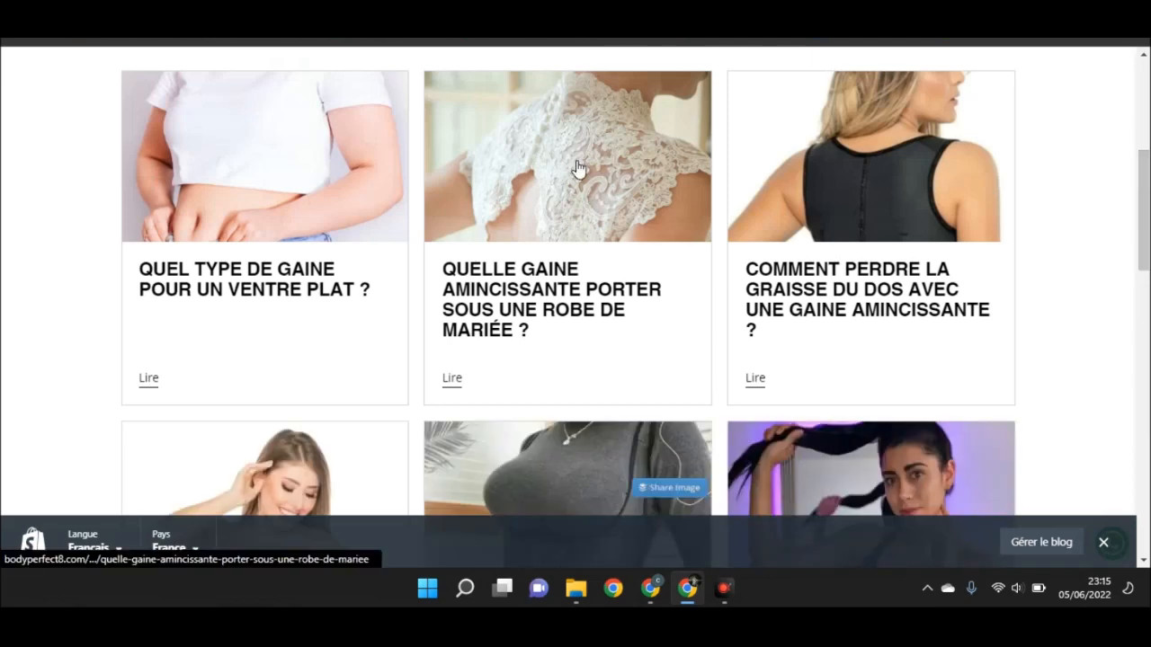
left_click(578, 168)
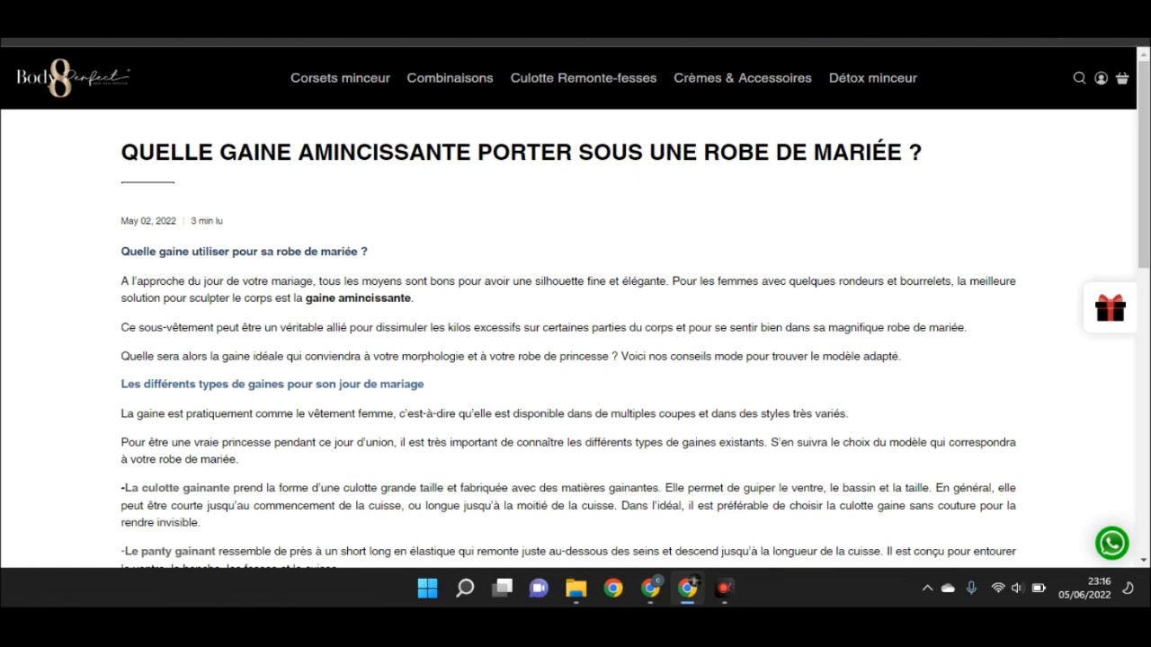
Start a post sharing the blog article with the Buffer browser extension and select the Facebook page as its channel
left_click(1050, 12)
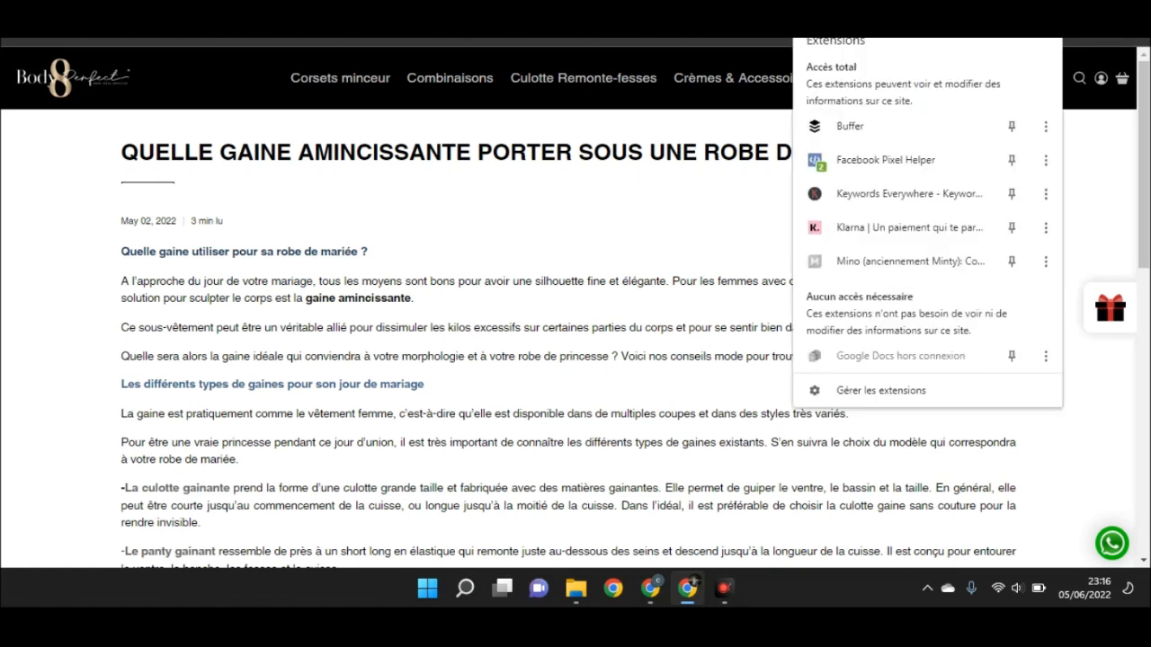
left_click(843, 128)
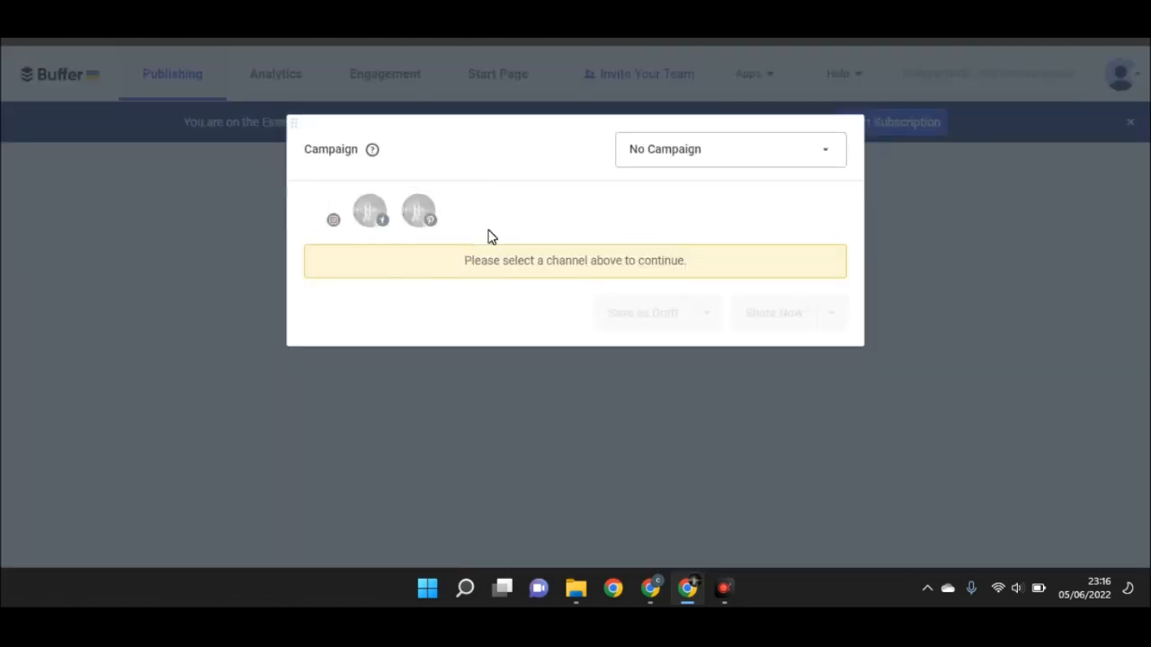
left_click(370, 213)
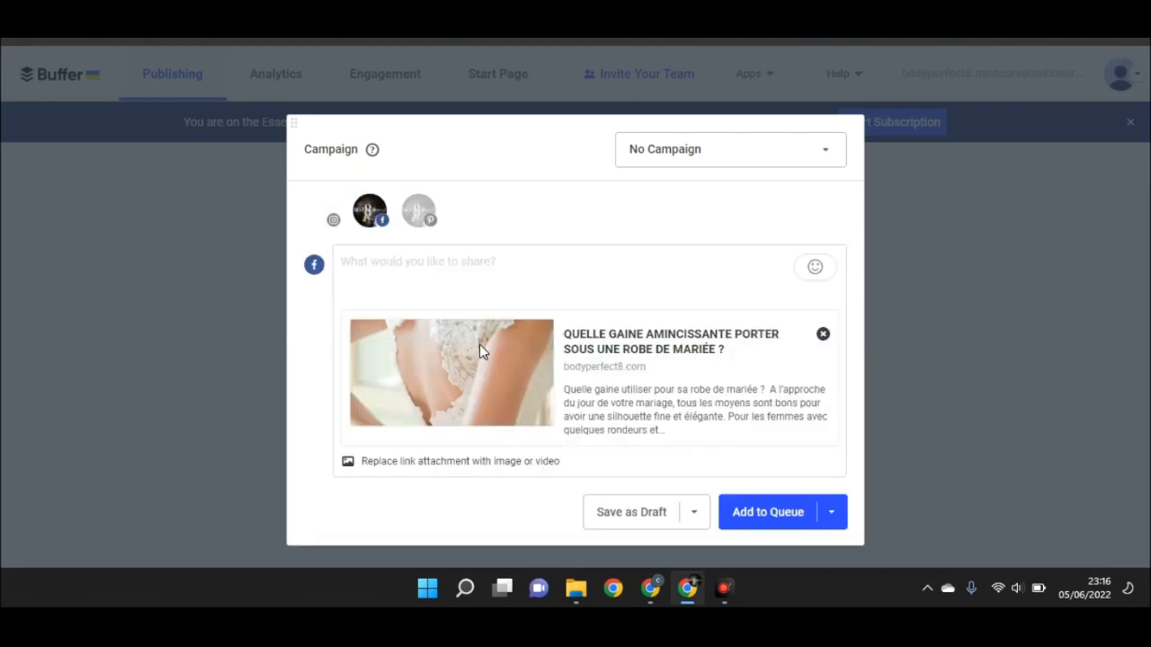